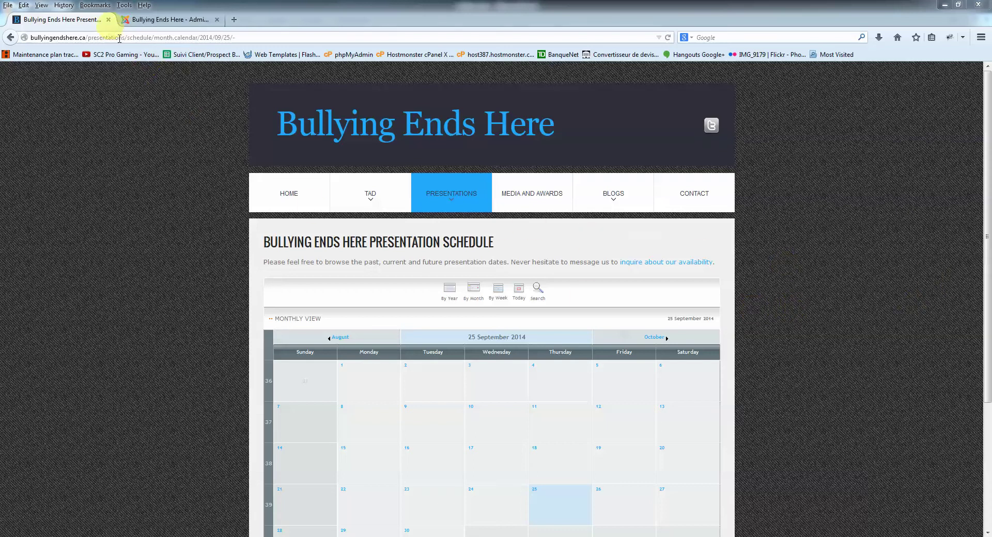
- Highlight the bullyingendshere.ca domain in the site's address bar
{"action": "left_click", "coordinate": [46, 37]}
{"action": "left_click", "coordinate": [78, 38]}
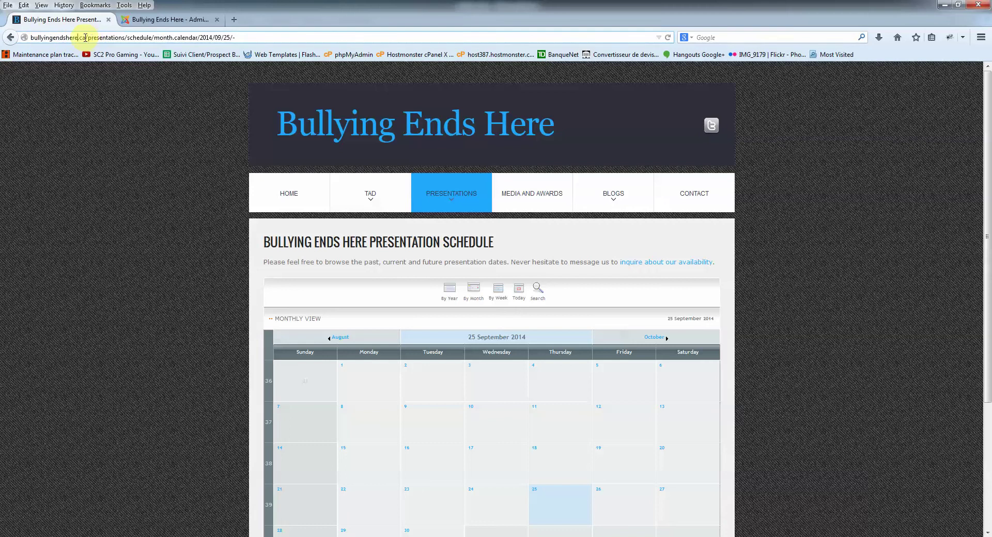
{"action": "left_click_drag", "start_coordinate": [86, 37], "coordinate": [28, 37]}
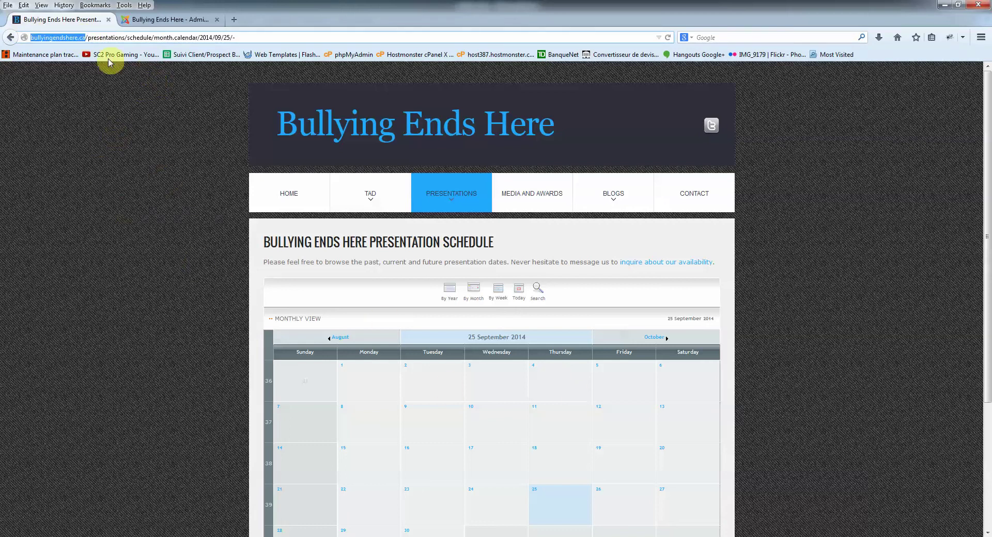
- Reload the Presentations > Schedule calendar page and scroll through it
{"action": "left_click", "coordinate": [441, 209]}
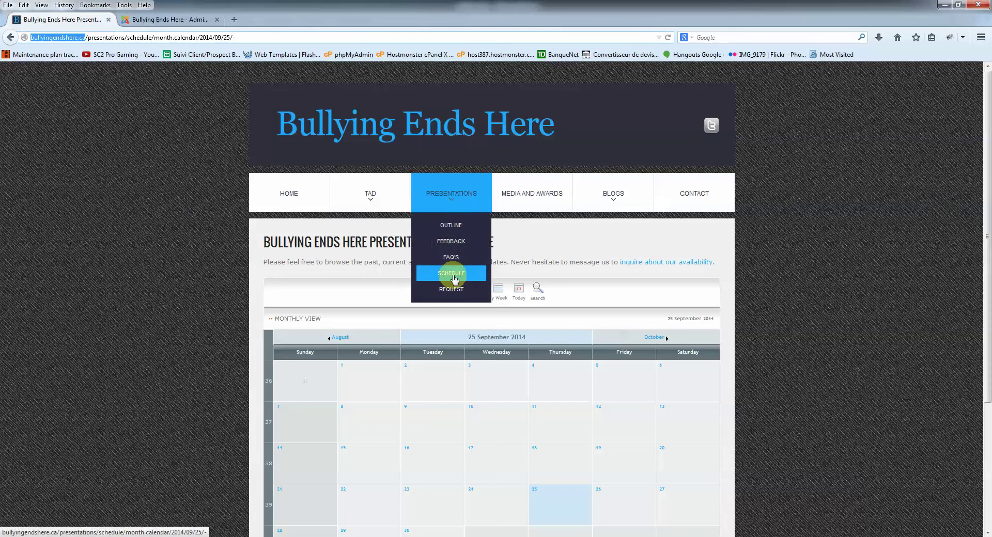
{"action": "left_click", "coordinate": [430, 269]}
{"action": "scroll", "coordinate": [818, 305], "scroll_direction": "down", "scroll_amount": 3}
{"action": "scroll", "coordinate": [817, 305], "scroll_direction": "up", "scroll_amount": 3}
- On the admin login tab, point out the /administrator/ path, then log in with the filled-in credentials
{"action": "left_click", "coordinate": [161, 19]}
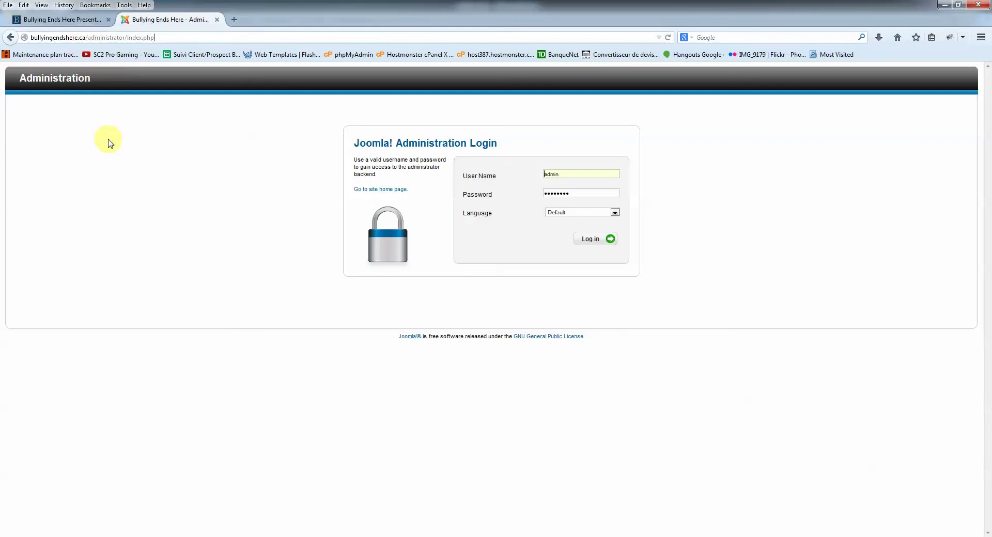
{"action": "left_click_drag", "start_coordinate": [88, 37], "coordinate": [127, 40]}
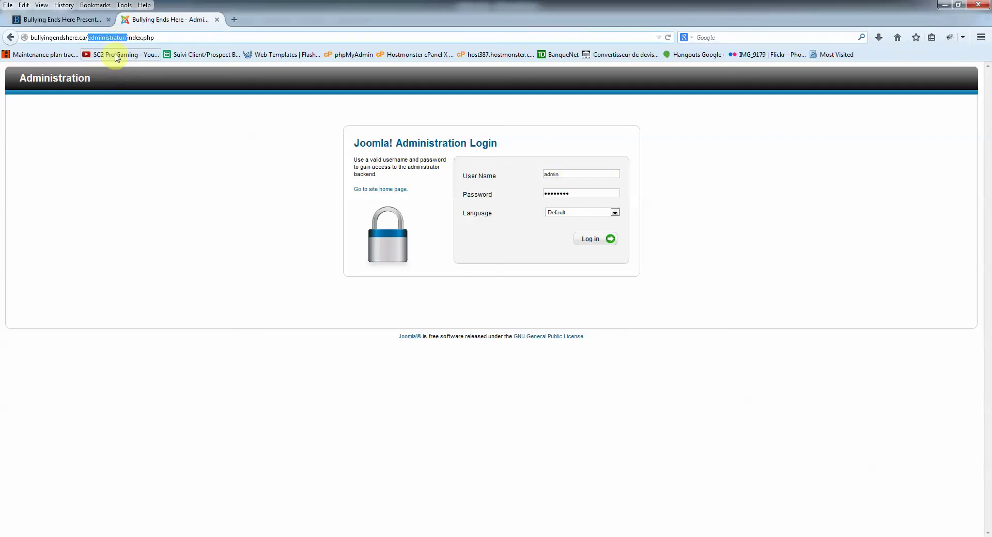
{"action": "left_click", "coordinate": [114, 37]}
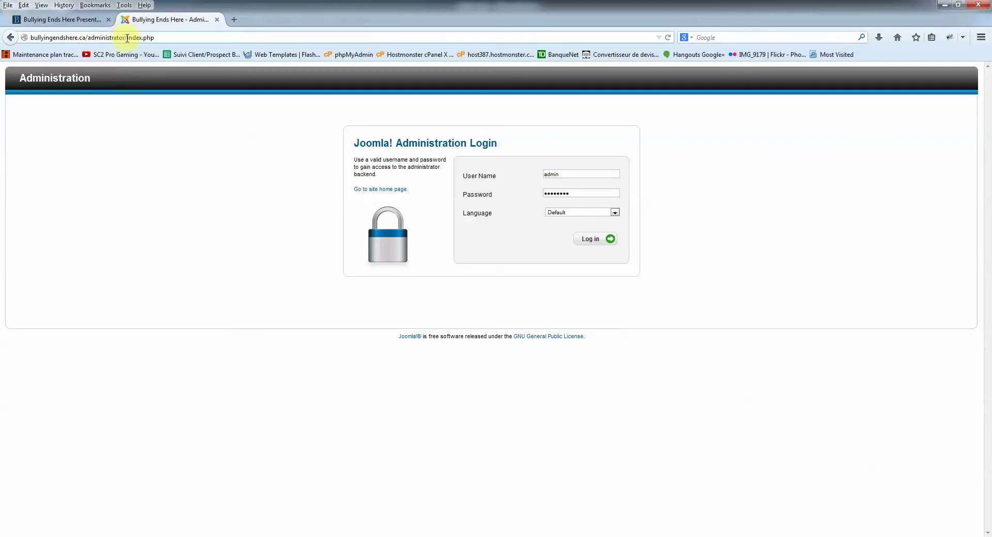
{"action": "left_click_drag", "start_coordinate": [124, 37], "coordinate": [88, 37]}
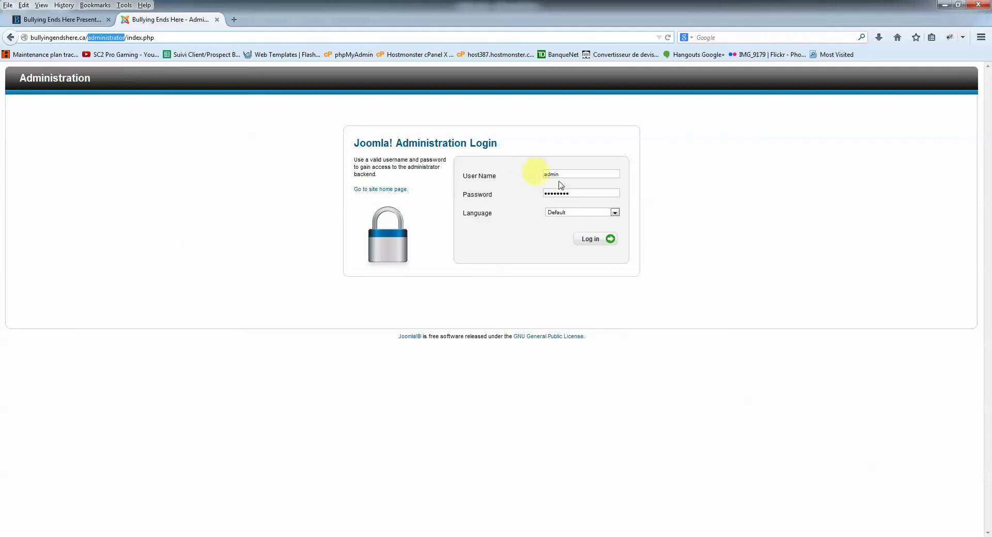
{"action": "left_click", "coordinate": [595, 239]}
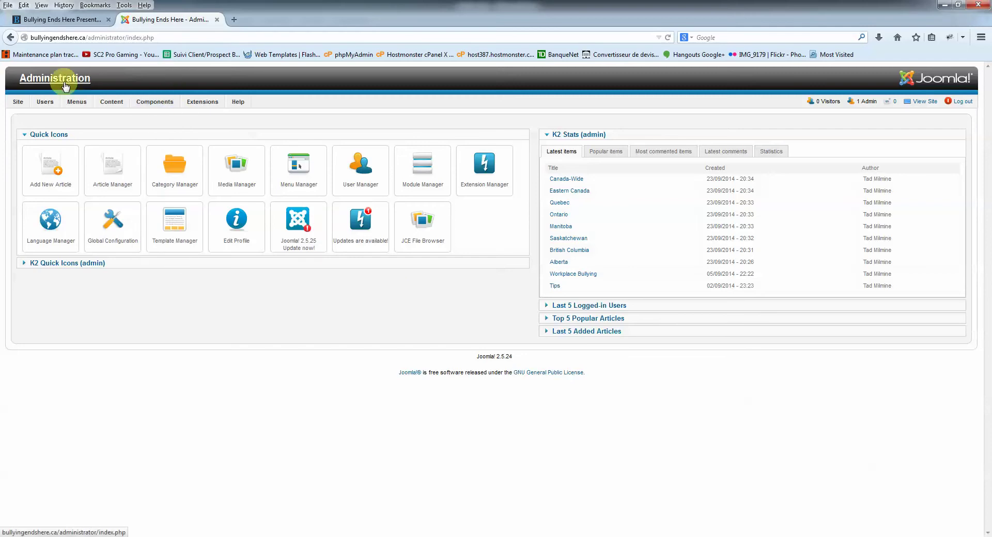
- Open JEvents from the Components menu
{"action": "mouse_move", "coordinate": [168, 109]}
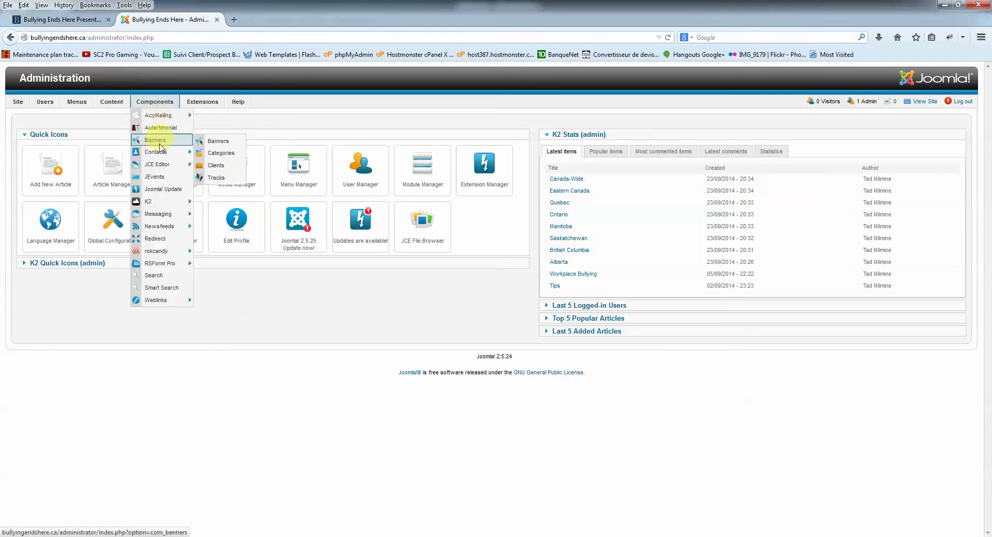
{"action": "left_click", "coordinate": [158, 182]}
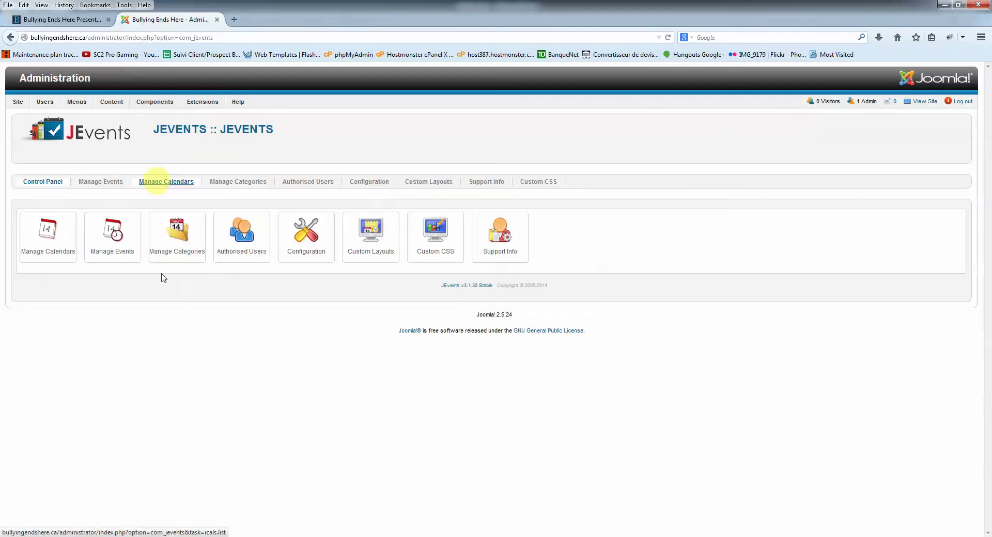
- Open Manage Events and review the dates of the Presentation and Calgary/Vancouver availability events
{"action": "left_click", "coordinate": [107, 186]}
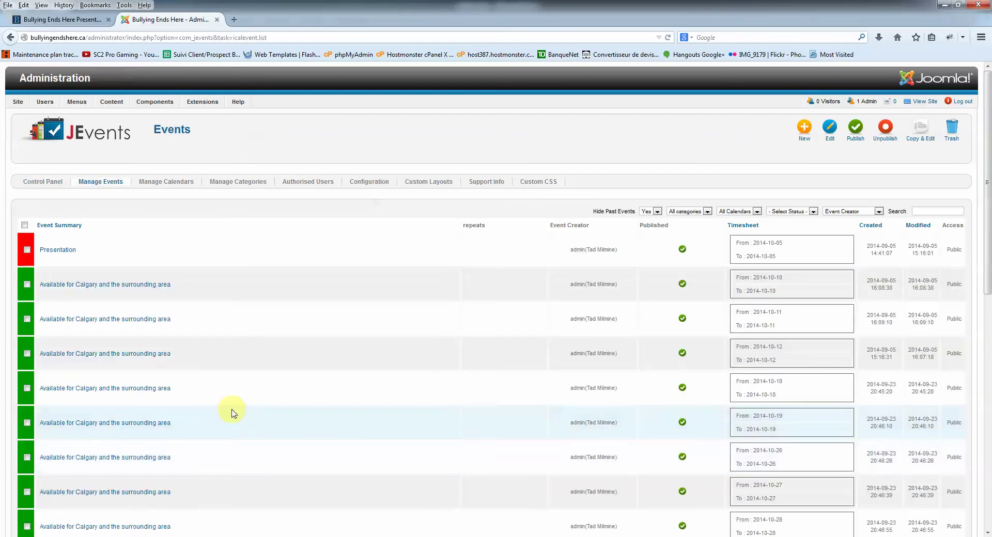
{"action": "scroll", "coordinate": [231, 414], "scroll_direction": "down", "scroll_amount": 2}
{"action": "scroll", "coordinate": [231, 414], "scroll_direction": "down", "scroll_amount": 5}
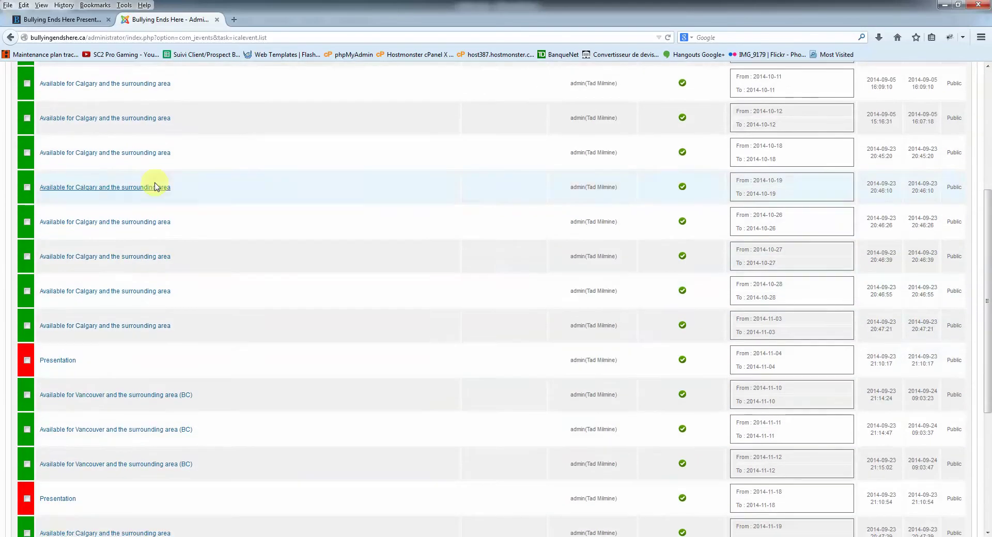
{"action": "scroll", "coordinate": [163, 243], "scroll_direction": "down", "scroll_amount": 3}
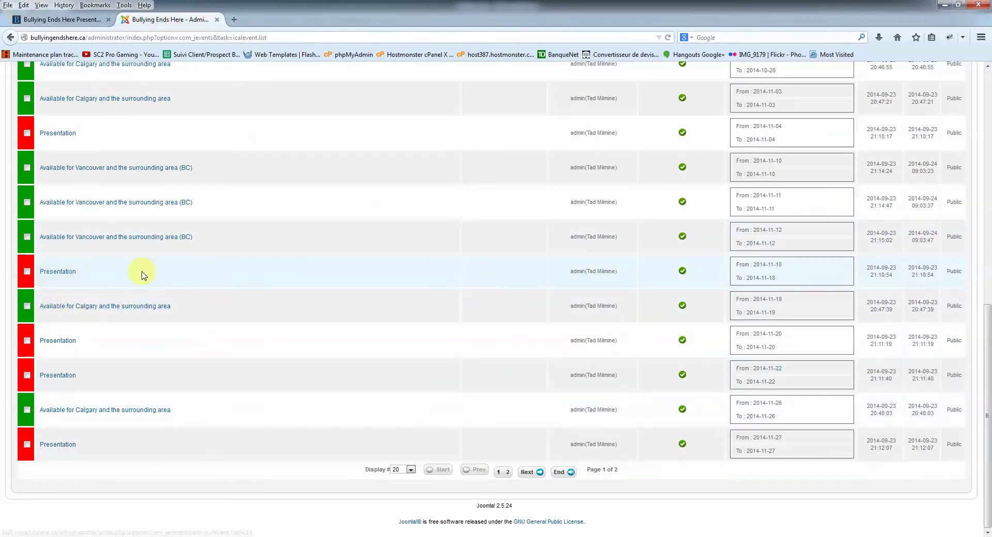
{"action": "scroll", "coordinate": [144, 362], "scroll_direction": "up", "scroll_amount": 6}
{"action": "scroll", "coordinate": [157, 360], "scroll_direction": "down", "scroll_amount": 6}
{"action": "scroll", "coordinate": [156, 360], "scroll_direction": "down", "scroll_amount": 2}
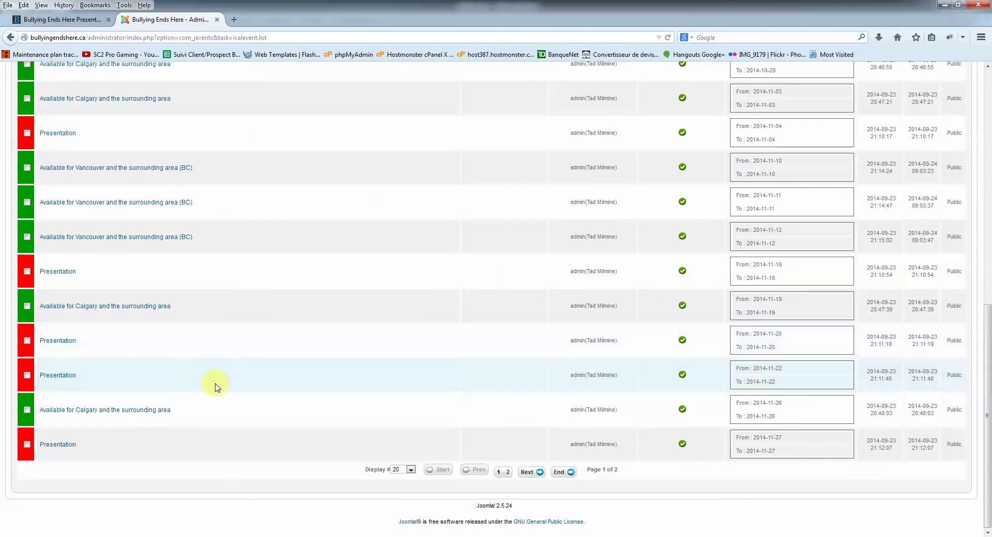
{"action": "scroll", "coordinate": [504, 432], "scroll_direction": "up", "scroll_amount": 8}
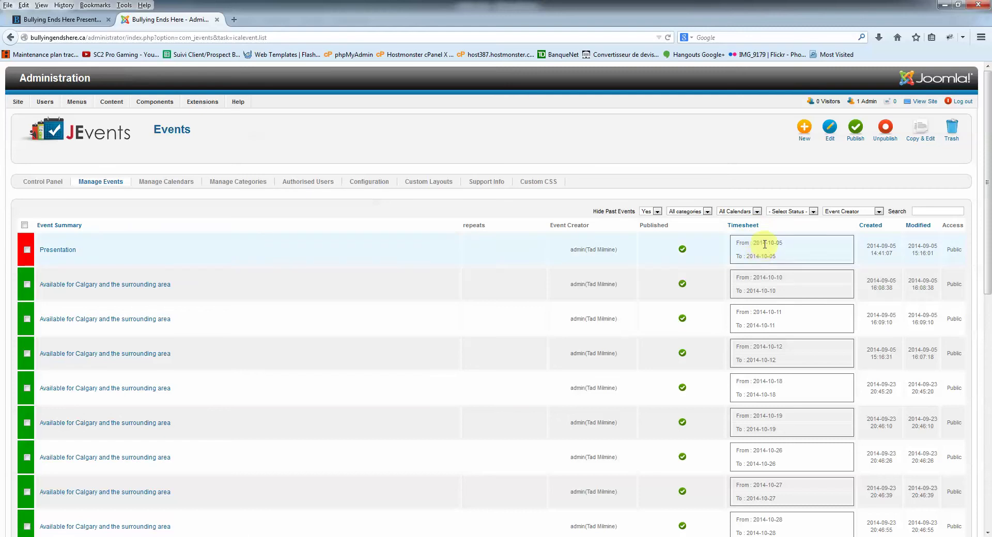
{"action": "scroll", "coordinate": [765, 310], "scroll_direction": "down", "scroll_amount": 2}
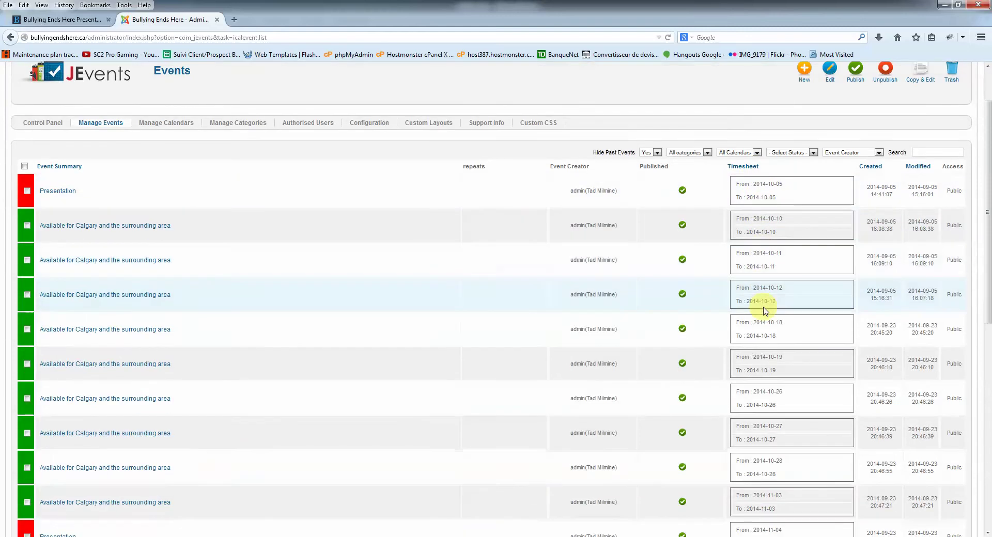
{"action": "scroll", "coordinate": [765, 310], "scroll_direction": "down", "scroll_amount": 8}
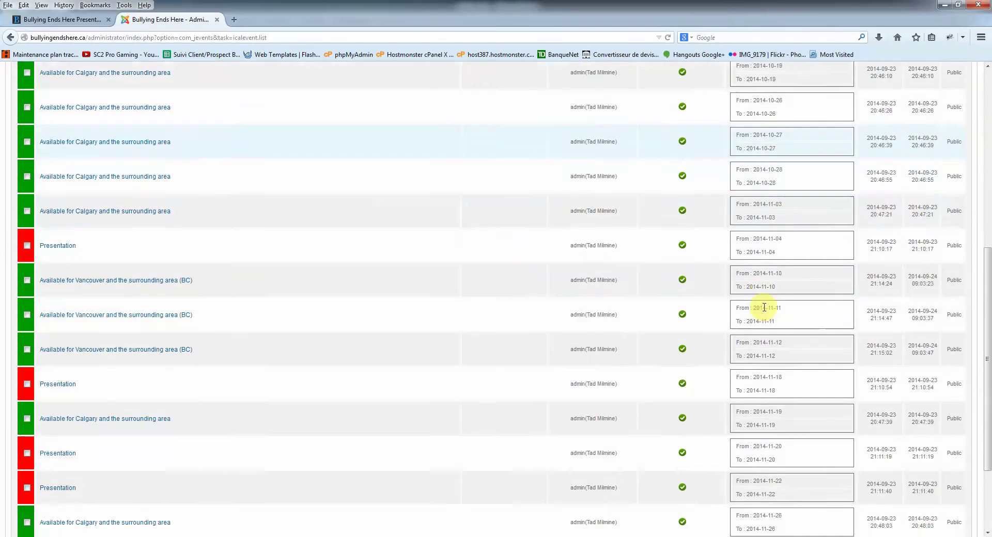
{"action": "scroll", "coordinate": [764, 307], "scroll_direction": "up", "scroll_amount": 10}
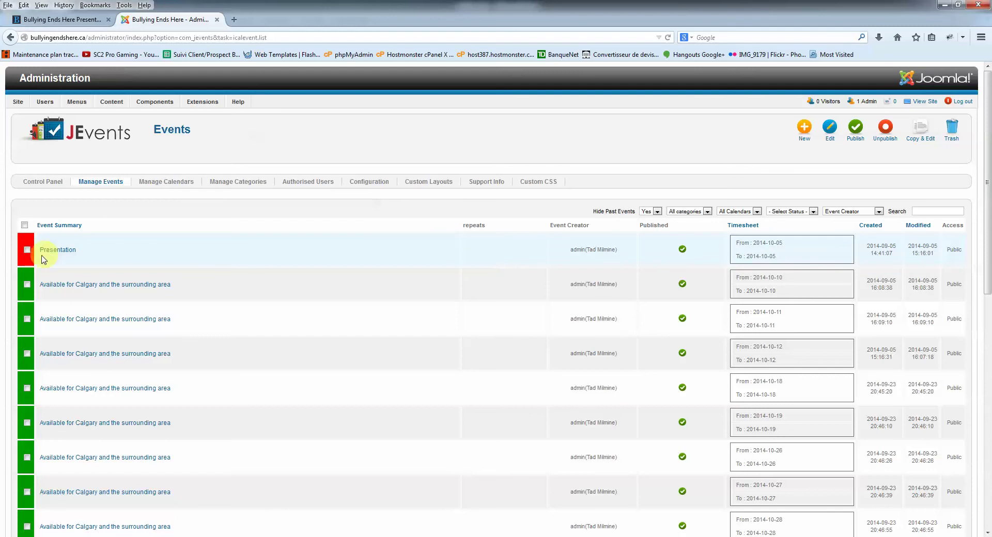
- Select the 2014-10-05 Presentation event instead of the Calgary availability entry
{"action": "left_click", "coordinate": [27, 284]}
{"action": "left_click", "coordinate": [27, 285]}
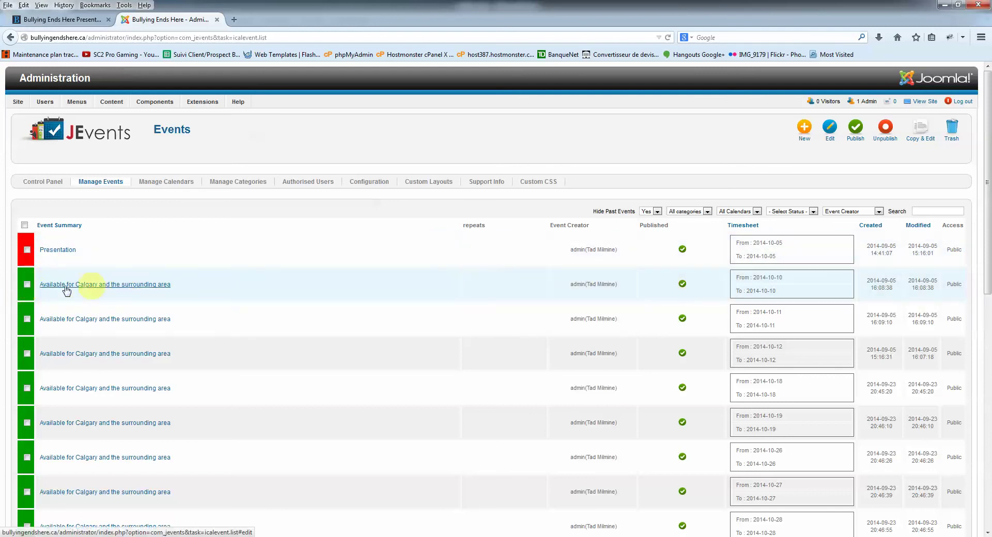
{"action": "left_click", "coordinate": [166, 297]}
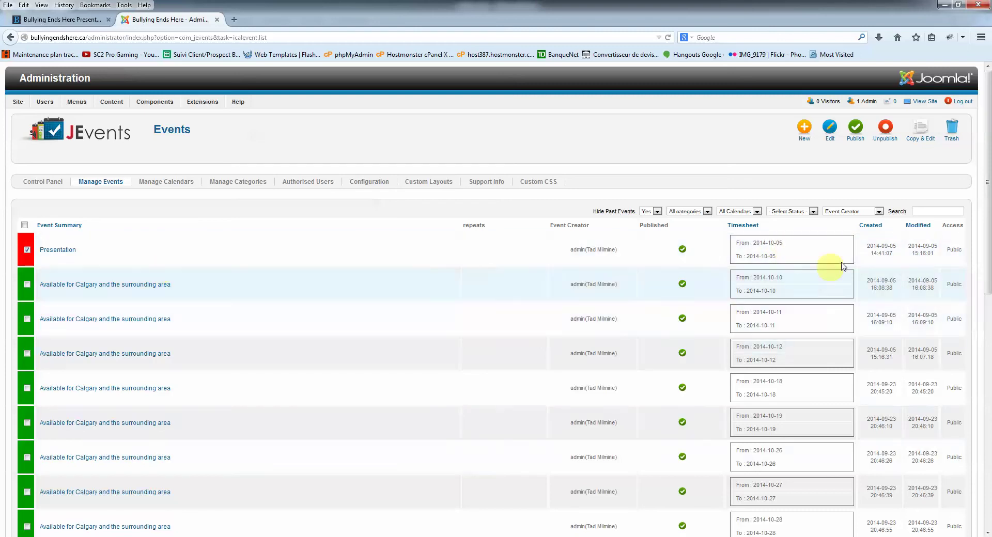
- Copy & Edit the Presentation event and change its Location to 'Example location'
{"action": "left_click", "coordinate": [919, 136]}
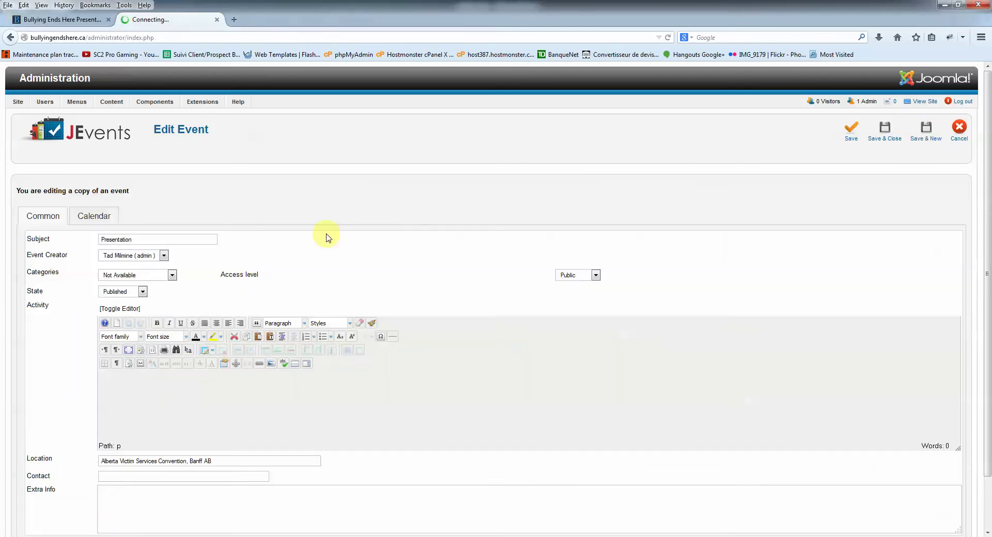
{"action": "scroll", "coordinate": [262, 191], "scroll_direction": "down", "scroll_amount": 2}
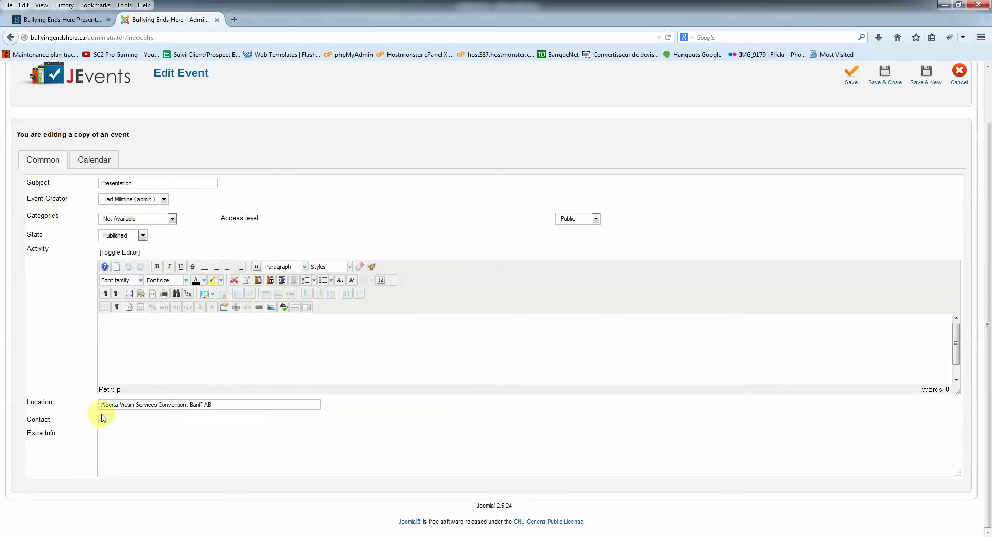
{"action": "left_click_drag", "start_coordinate": [228, 404], "coordinate": [97, 401]}
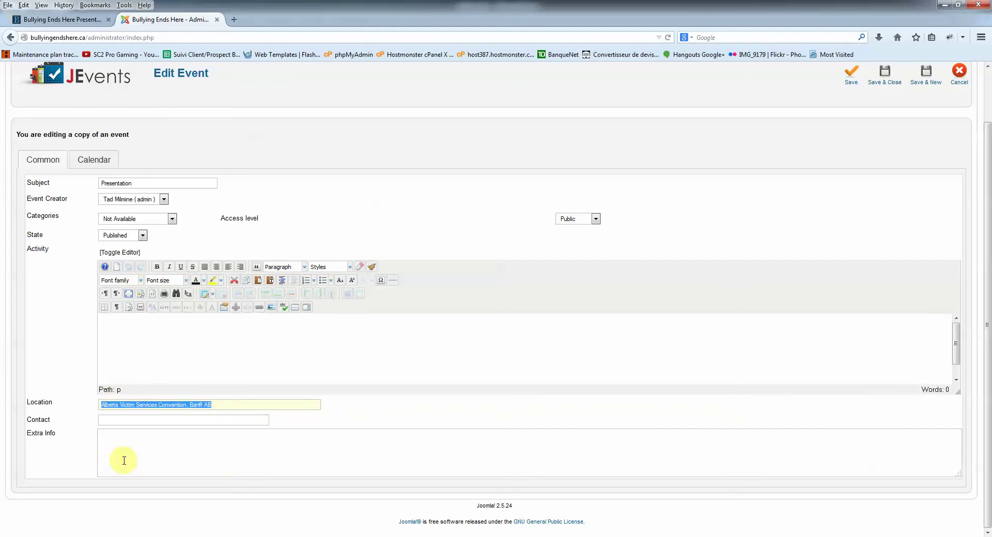
{"action": "type", "text": "Example location"}
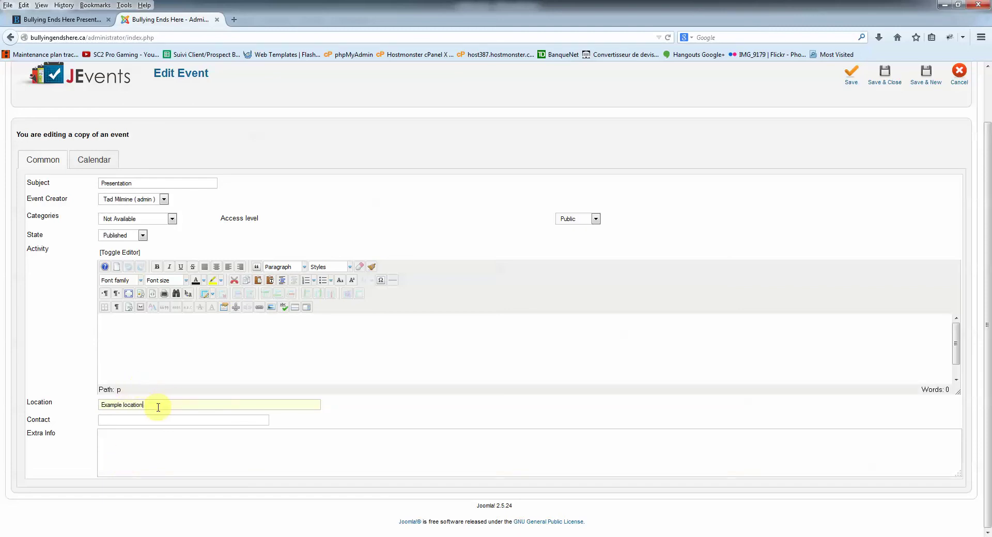
{"action": "left_click_drag", "start_coordinate": [152, 406], "coordinate": [90, 404]}
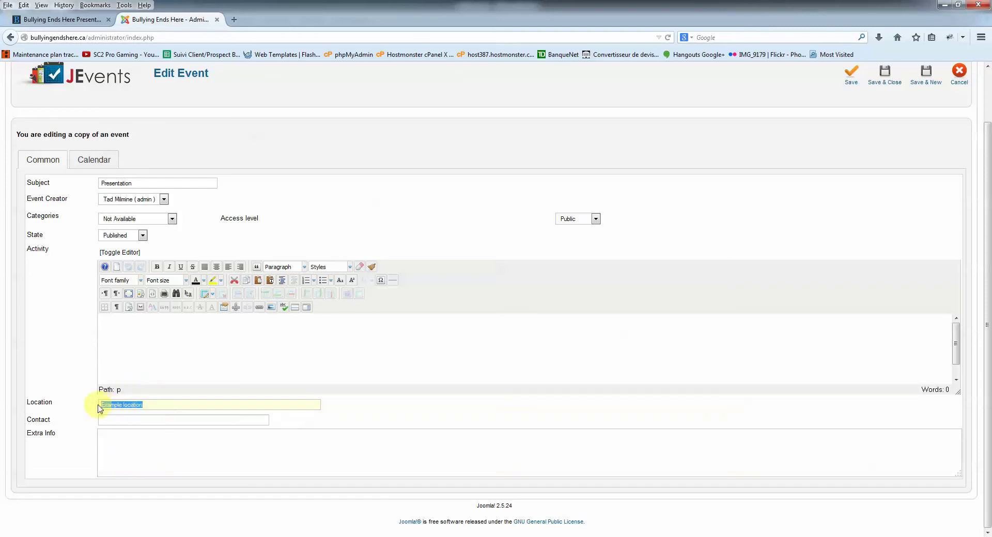
{"action": "left_click", "coordinate": [155, 408]}
- On the copy's Calendar tab, set the start date to 2012-12-20
{"action": "left_click", "coordinate": [97, 165]}
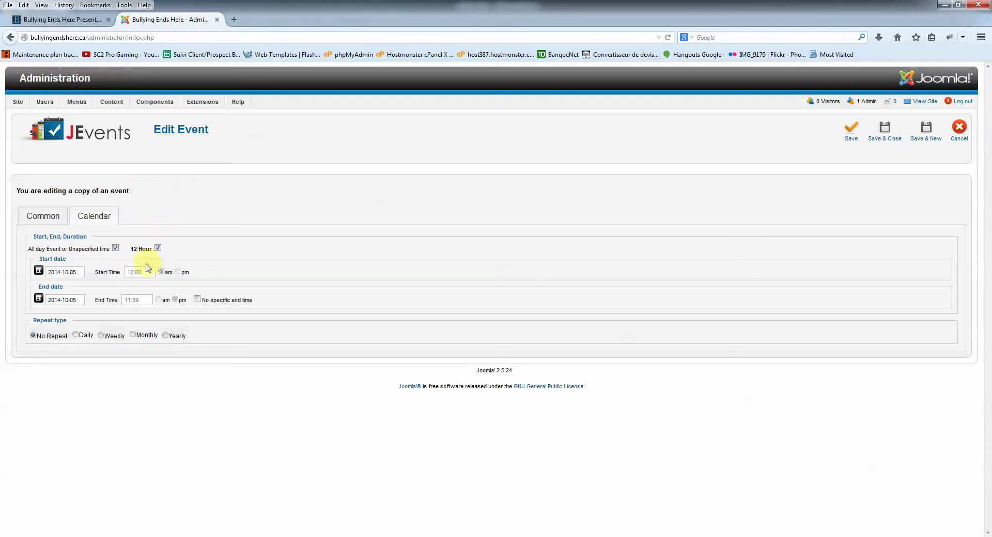
{"action": "left_click", "coordinate": [75, 272]}
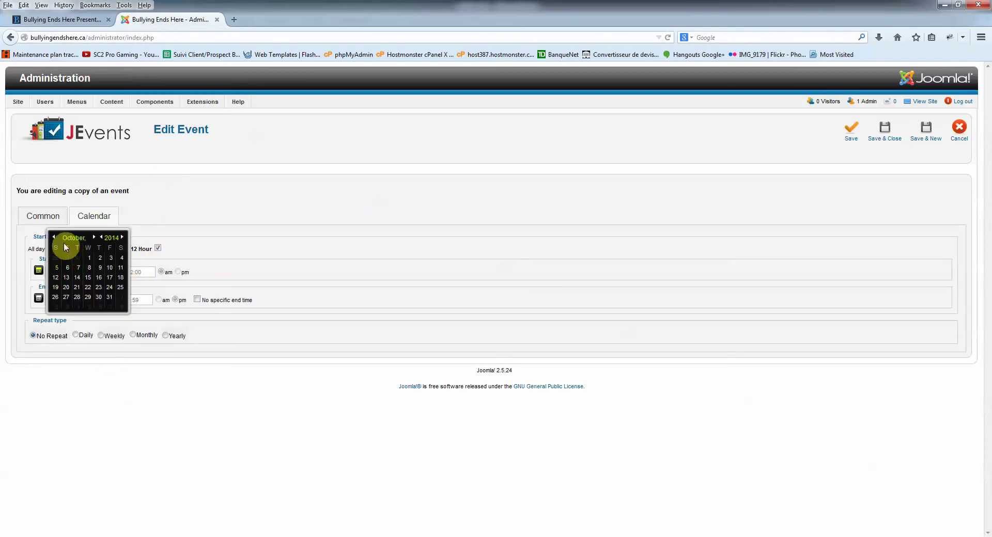
{"action": "left_click", "coordinate": [101, 236]}
{"action": "left_click", "coordinate": [101, 236]}
{"action": "left_click", "coordinate": [93, 237]}
{"action": "left_click", "coordinate": [94, 237]}
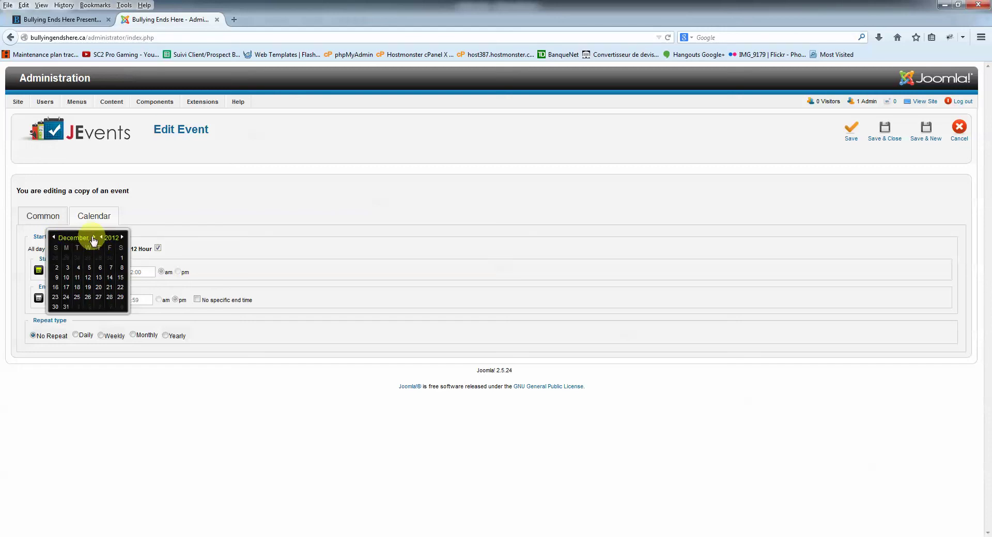
{"action": "left_click", "coordinate": [98, 287]}
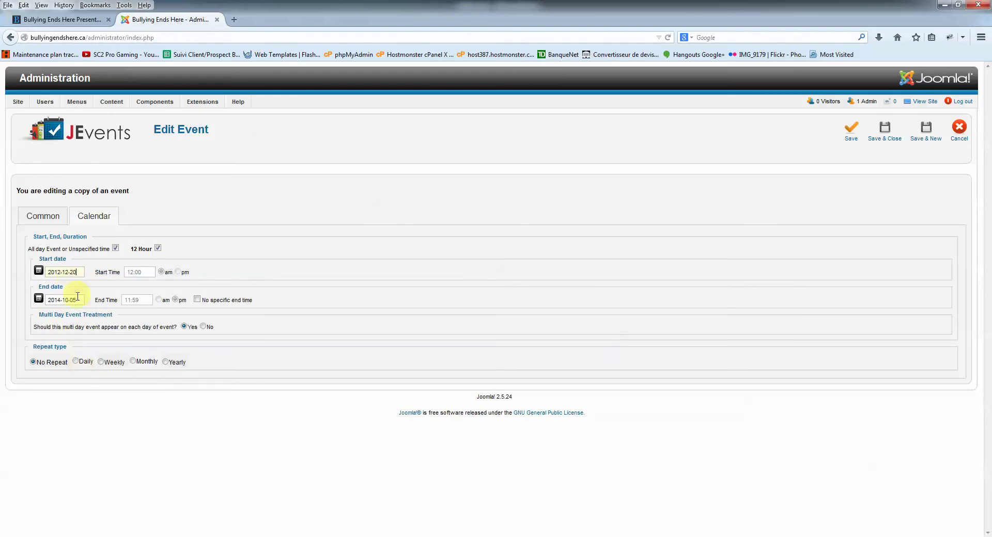
{"action": "left_click_drag", "start_coordinate": [77, 272], "coordinate": [6, 279]}
- Set the end date to 2012-12-20 as well
{"action": "left_click", "coordinate": [84, 300]}
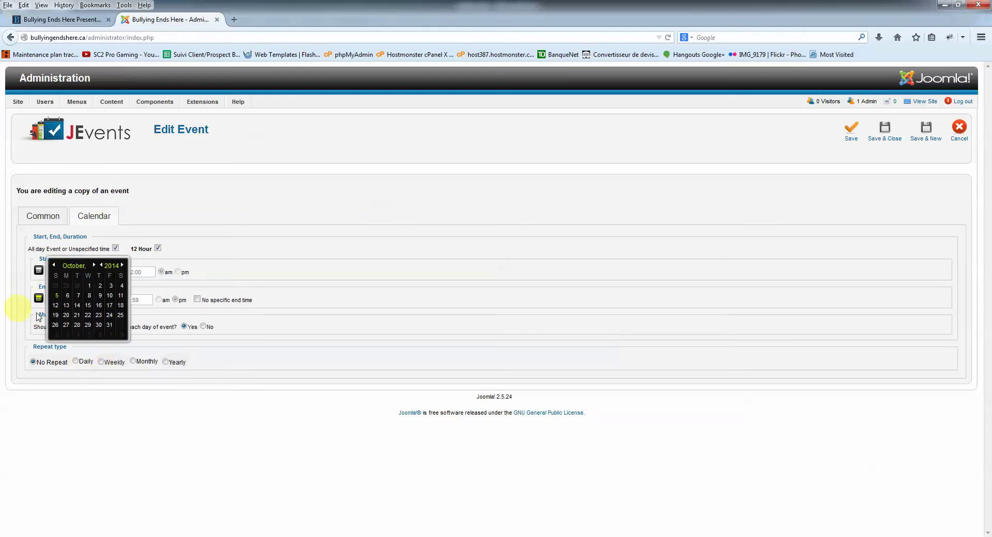
{"action": "left_click", "coordinate": [240, 349]}
{"action": "left_click", "coordinate": [76, 300]}
{"action": "left_click", "coordinate": [102, 265]}
{"action": "left_click", "coordinate": [94, 266]}
{"action": "left_click", "coordinate": [95, 266]}
{"action": "left_click", "coordinate": [99, 315]}
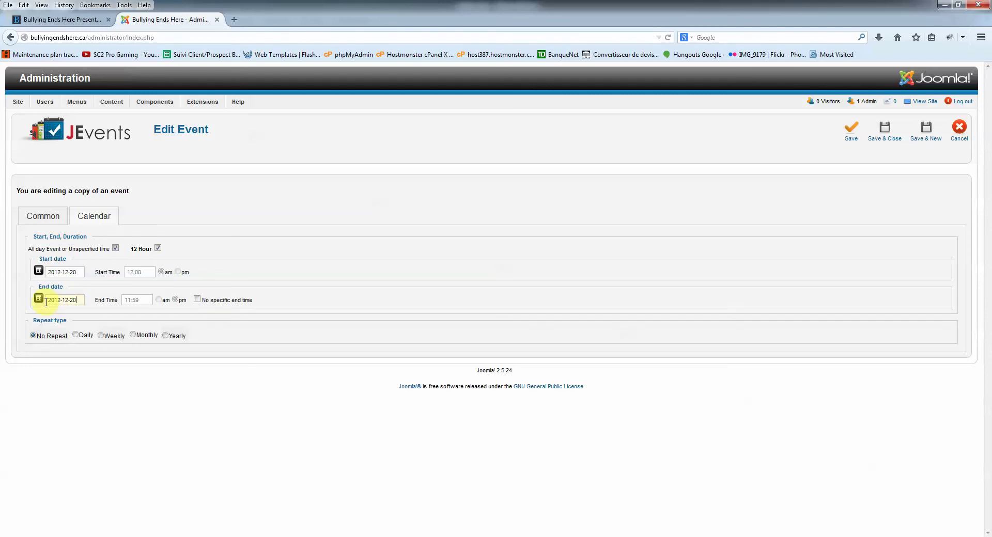
- Confirm the 2012-12-20 end date and save the copied event
{"action": "left_click", "coordinate": [73, 298]}
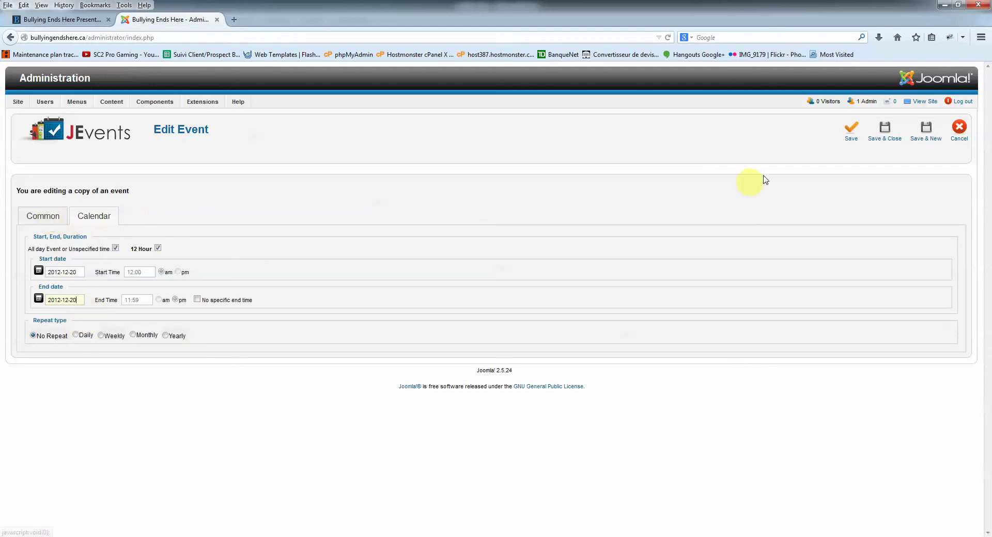
{"action": "left_click", "coordinate": [849, 130]}
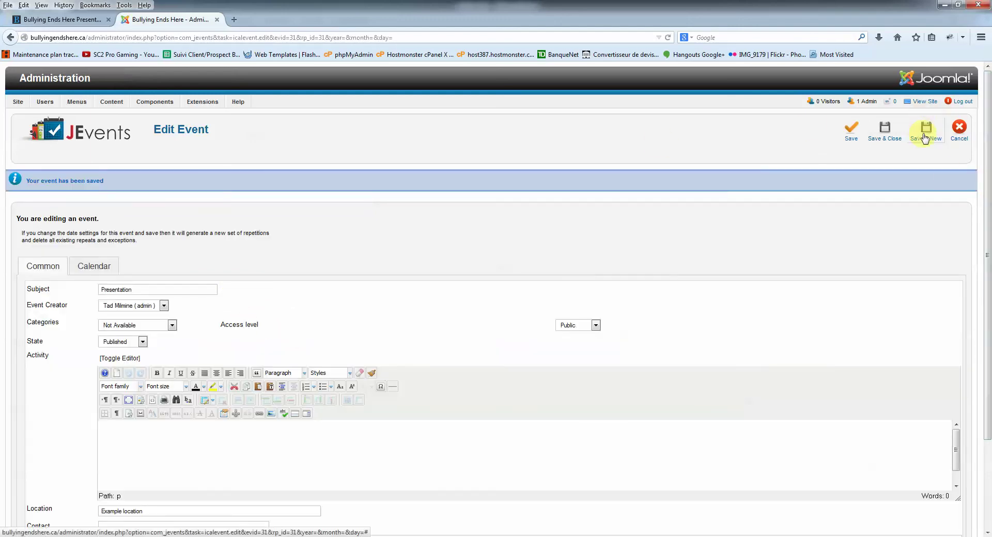
- Save & Close the copy and scroll through the returned Manage Events list
{"action": "left_click", "coordinate": [884, 131]}
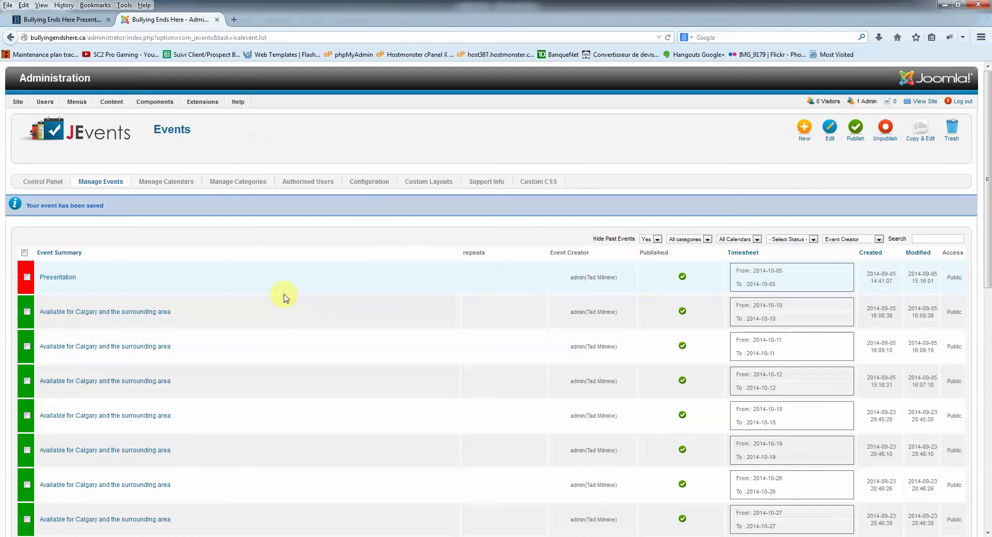
{"action": "scroll", "coordinate": [283, 298], "scroll_direction": "down", "scroll_amount": 10}
{"action": "scroll", "coordinate": [283, 298], "scroll_direction": "down", "scroll_amount": 5}
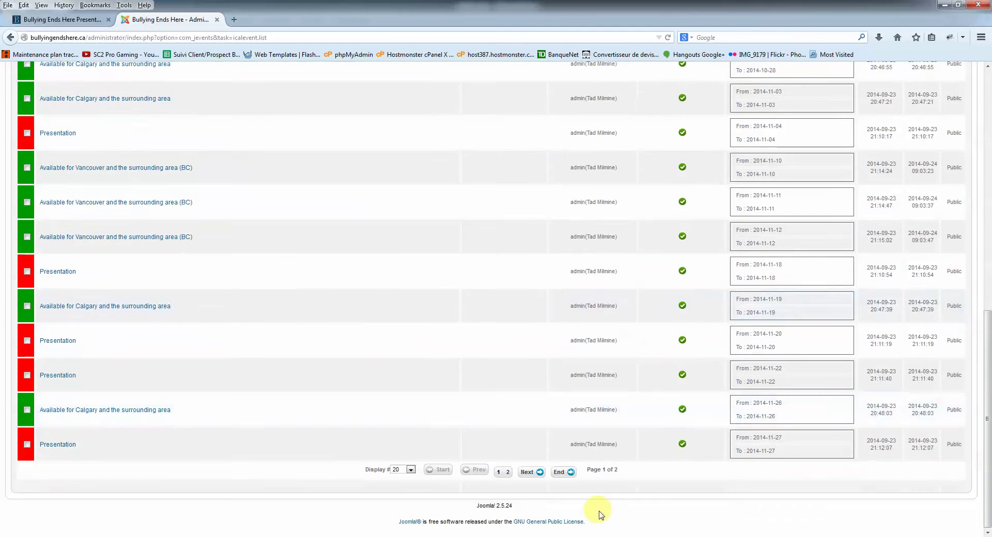
{"action": "scroll", "coordinate": [609, 326], "scroll_direction": "up", "scroll_amount": 15}
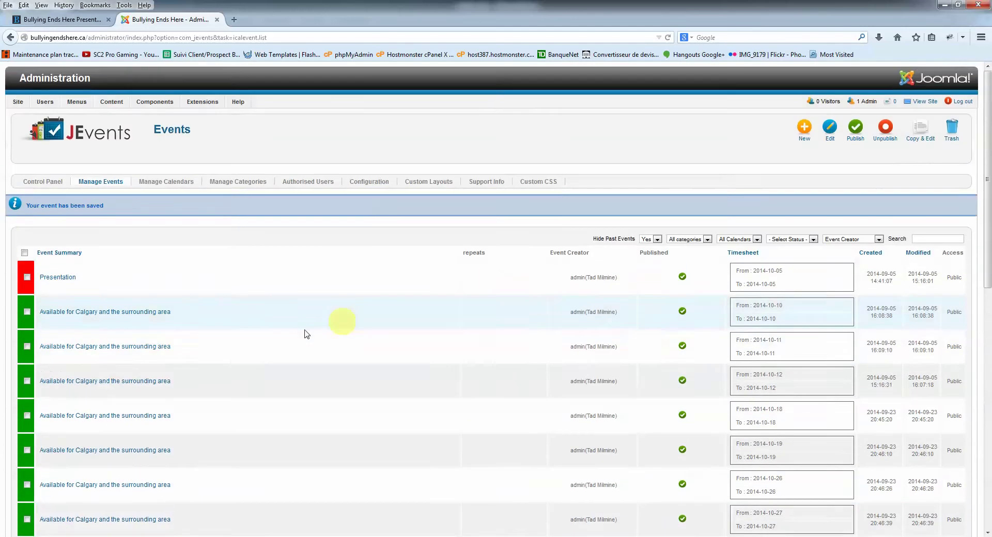
- Sort the events list by Timesheet date, toggling between descending and ascending order
{"action": "left_click", "coordinate": [749, 255]}
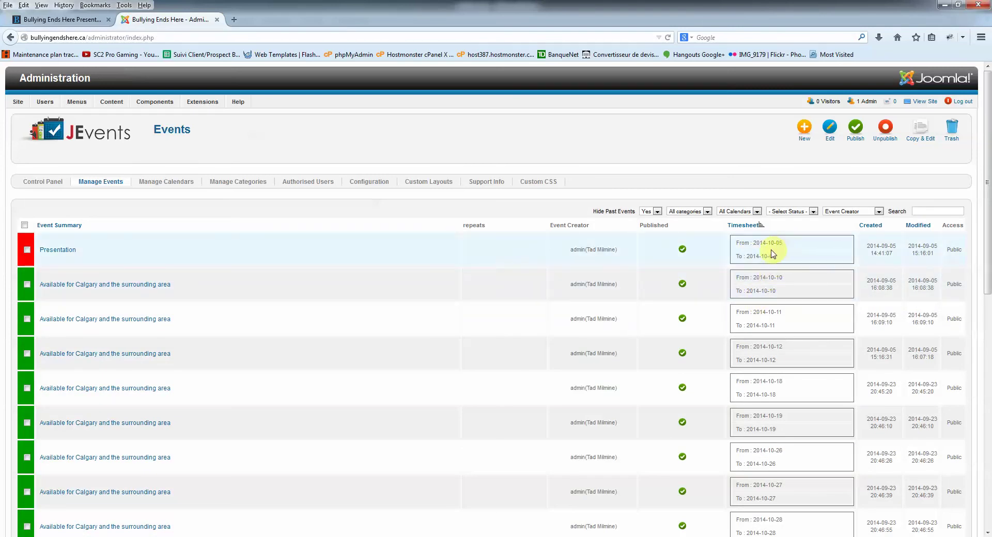
{"action": "left_click", "coordinate": [743, 227]}
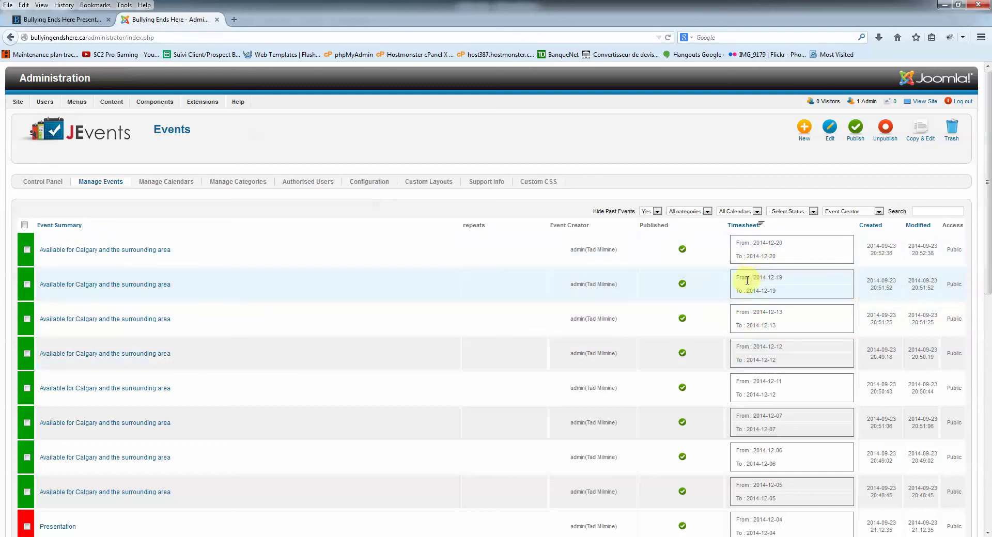
{"action": "left_click", "coordinate": [753, 227]}
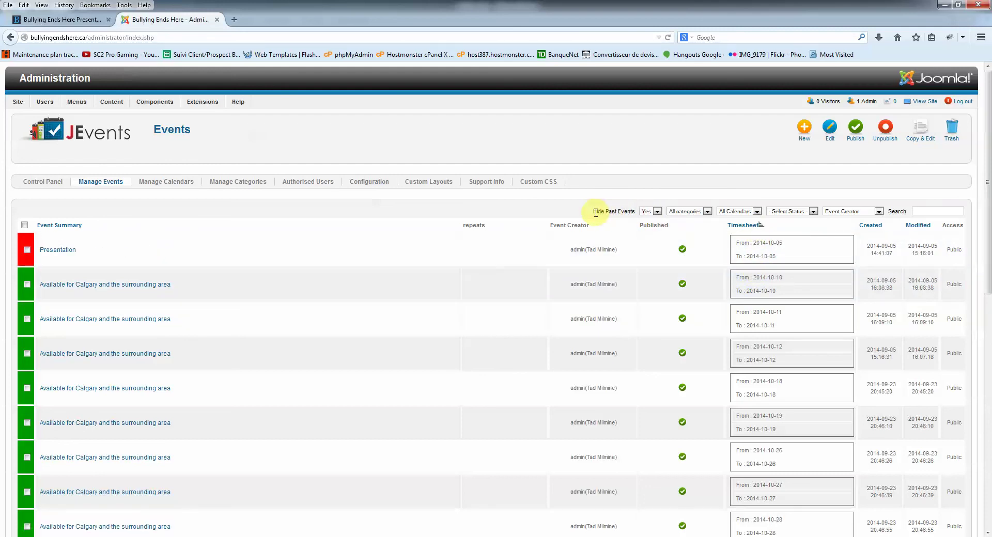
- Set Hide Past Events to No so the 2012-12-20 Presentation appears, then return to the public schedule
{"action": "left_click", "coordinate": [650, 217]}
{"action": "left_click", "coordinate": [650, 223]}
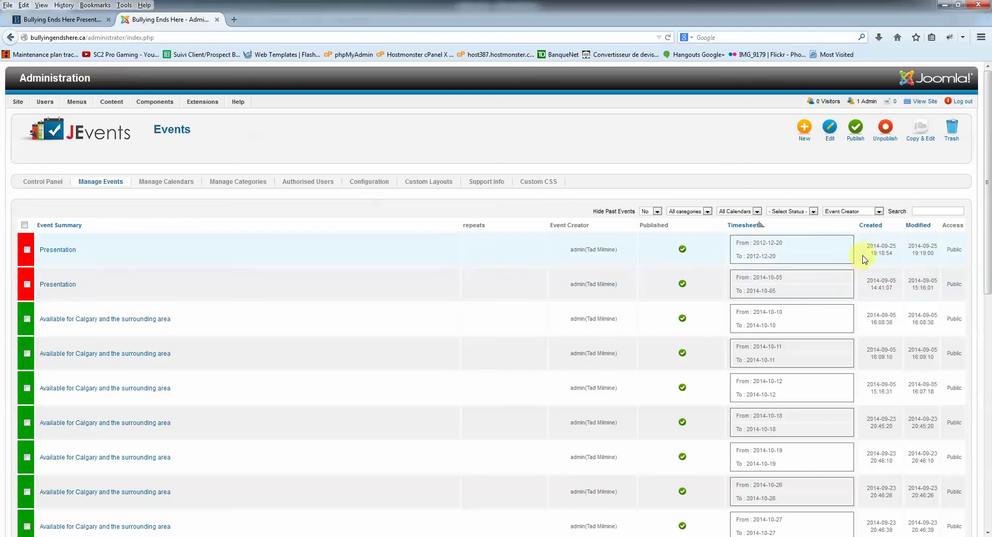
{"action": "left_click", "coordinate": [71, 20]}
- List all 2014 events By Year with Display # set to All, then return to By Month
{"action": "scroll", "coordinate": [250, 281], "scroll_direction": "down", "scroll_amount": 3}
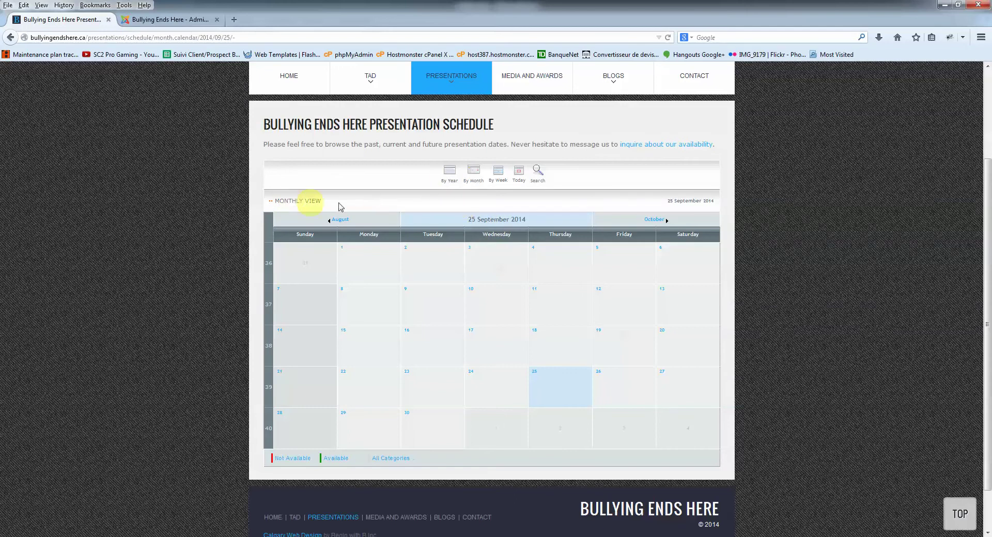
{"action": "left_click", "coordinate": [451, 174]}
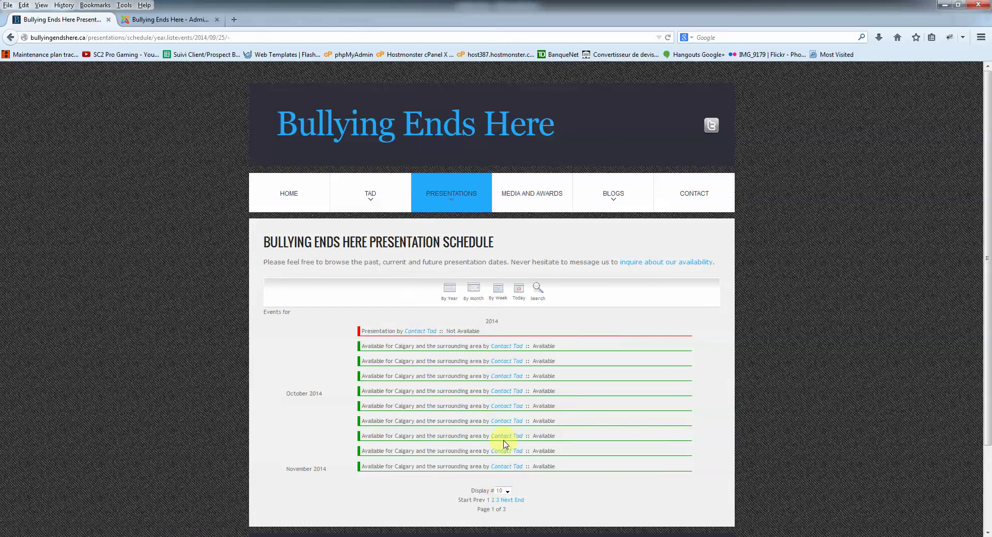
{"action": "left_click", "coordinate": [500, 491]}
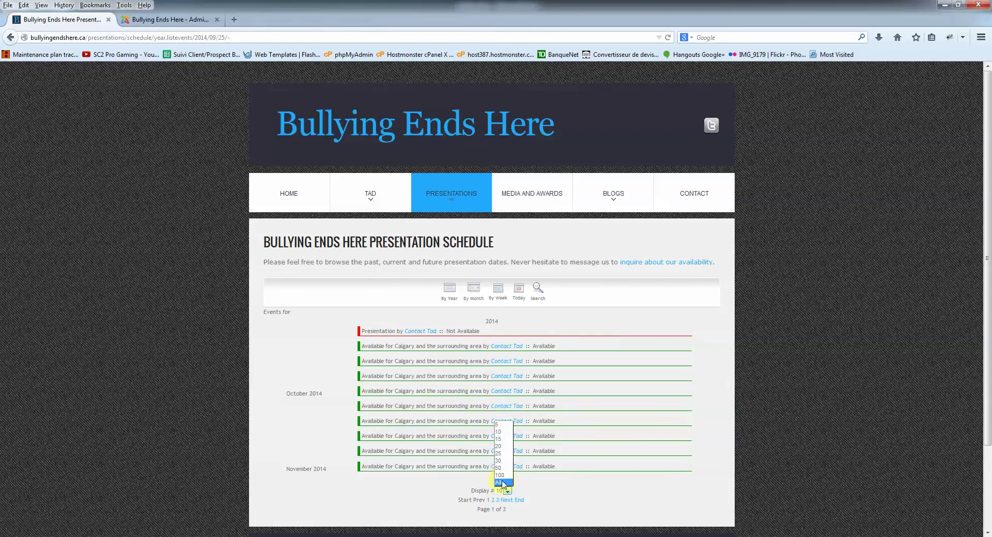
{"action": "left_click", "coordinate": [499, 482]}
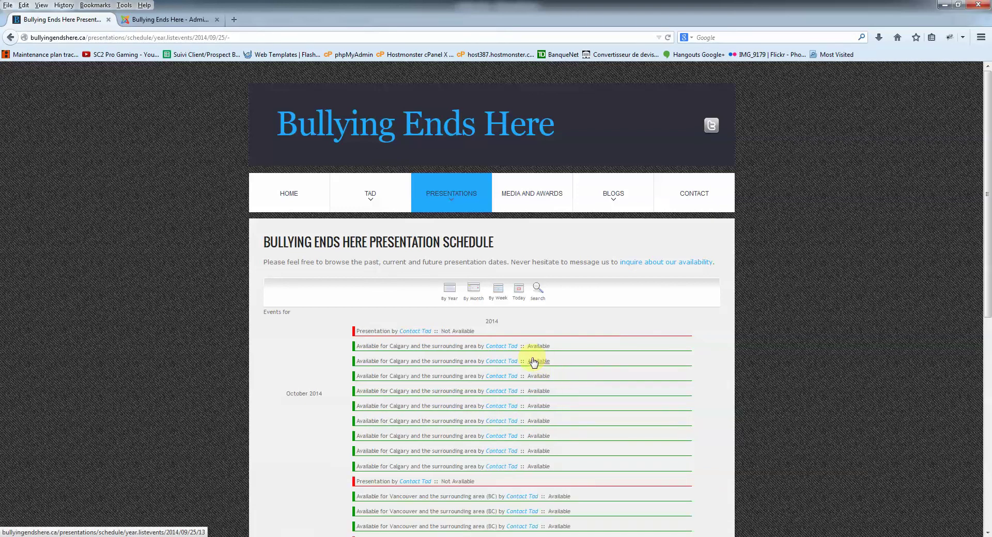
{"action": "scroll", "coordinate": [524, 355], "scroll_direction": "down", "scroll_amount": 10}
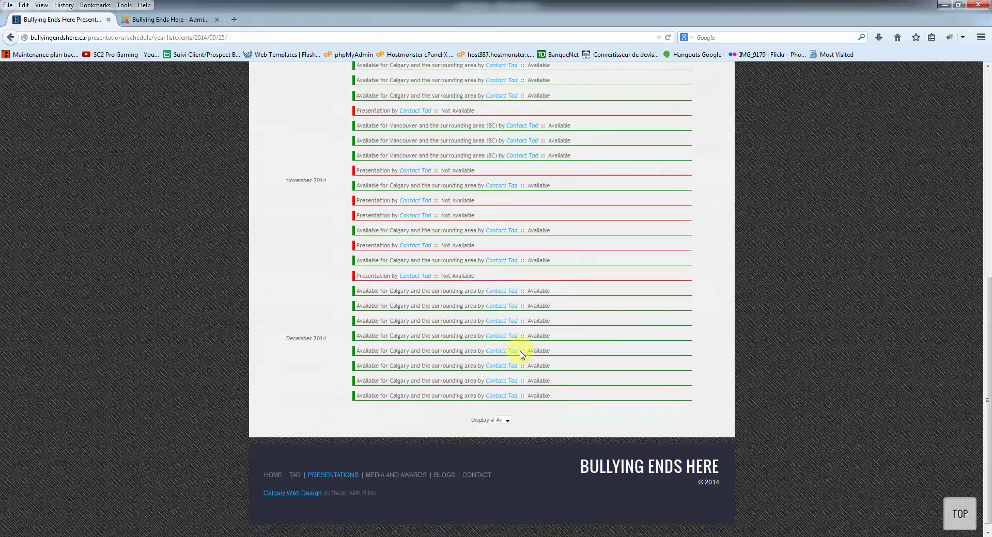
{"action": "scroll", "coordinate": [522, 355], "scroll_direction": "up", "scroll_amount": 10}
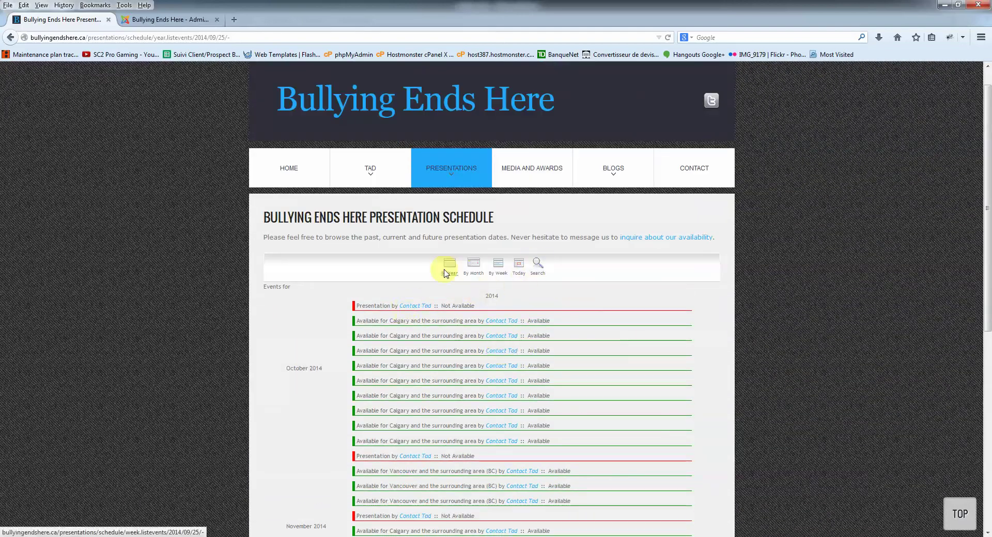
{"action": "left_click", "coordinate": [475, 272]}
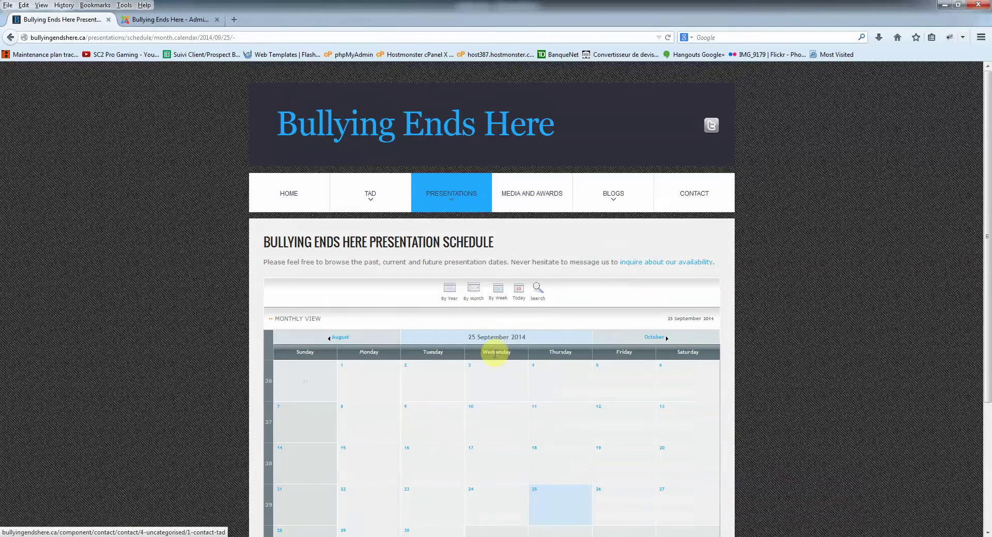
- Page the monthly calendar back from September 2014 to January 2014
{"action": "scroll", "coordinate": [496, 354], "scroll_direction": "down", "scroll_amount": 1}
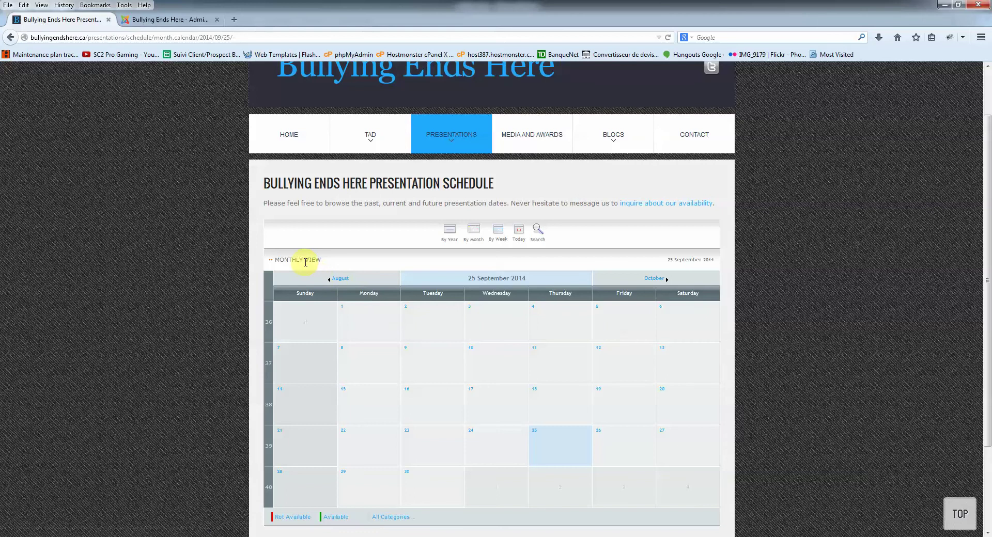
{"action": "left_click", "coordinate": [346, 283]}
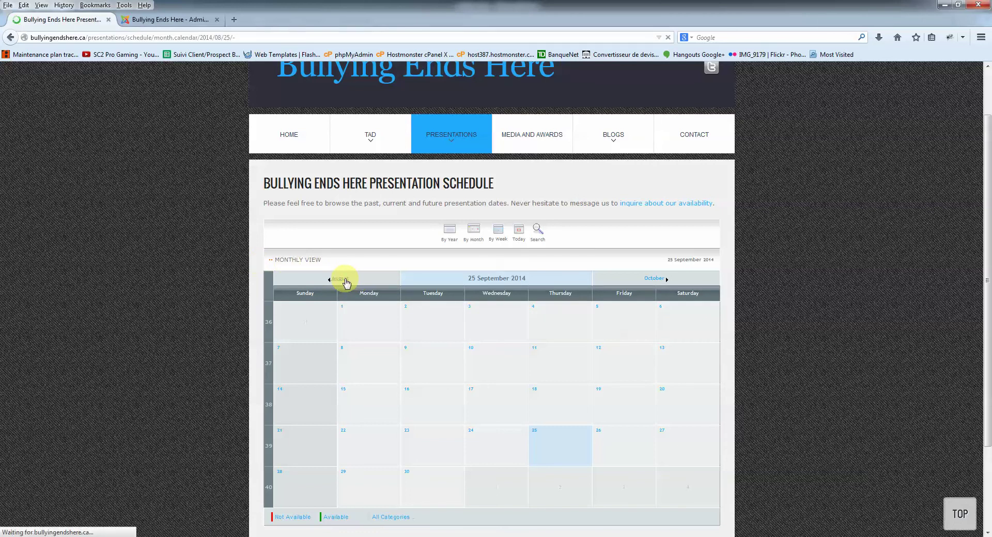
{"action": "left_click", "coordinate": [339, 339]}
{"action": "left_click", "coordinate": [340, 340]}
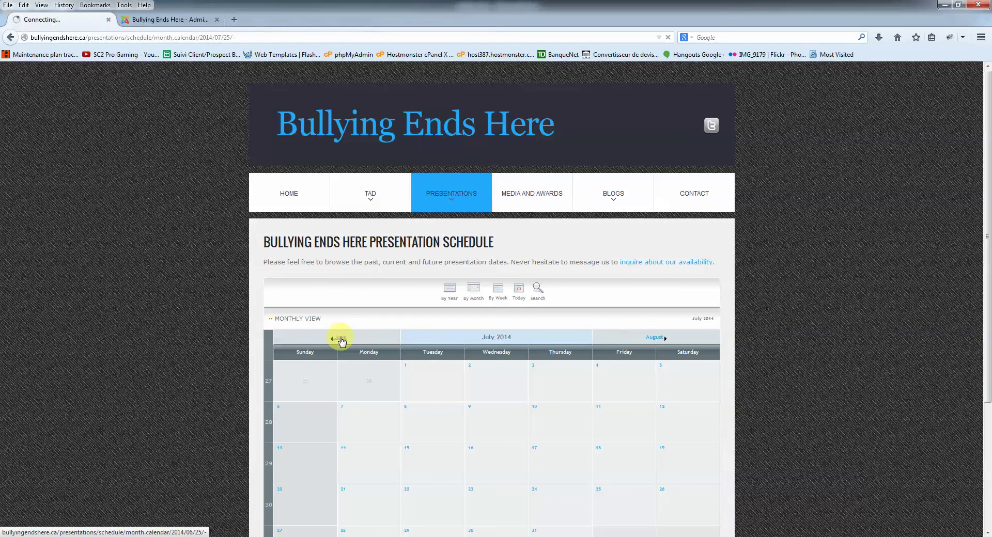
{"action": "left_click", "coordinate": [341, 340]}
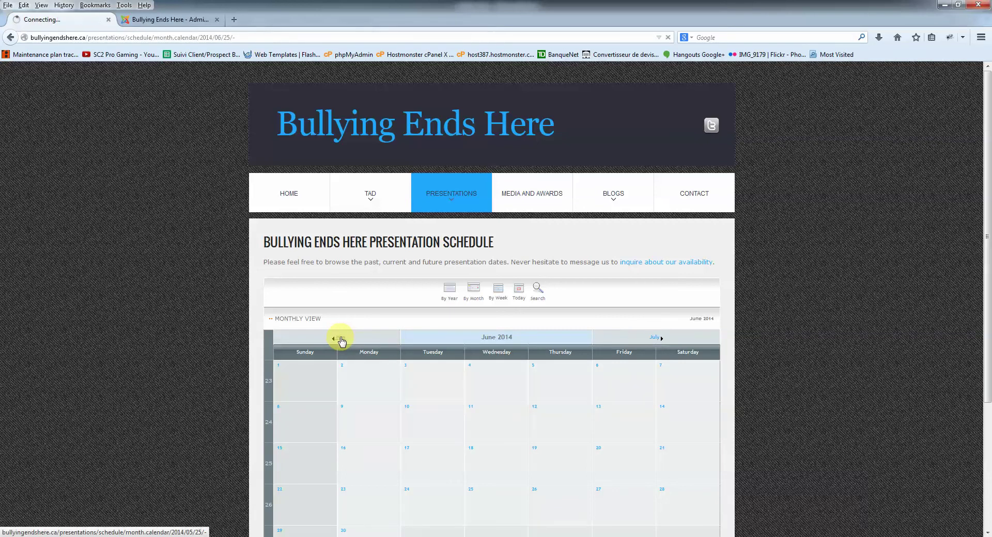
{"action": "left_click", "coordinate": [341, 339]}
{"action": "left_click", "coordinate": [341, 339]}
{"action": "left_click", "coordinate": [341, 339]}
{"action": "left_click", "coordinate": [341, 339]}
- Continue back through 2013 to December 2012, where the Presentation sits on the 20th
{"action": "left_click", "coordinate": [341, 340]}
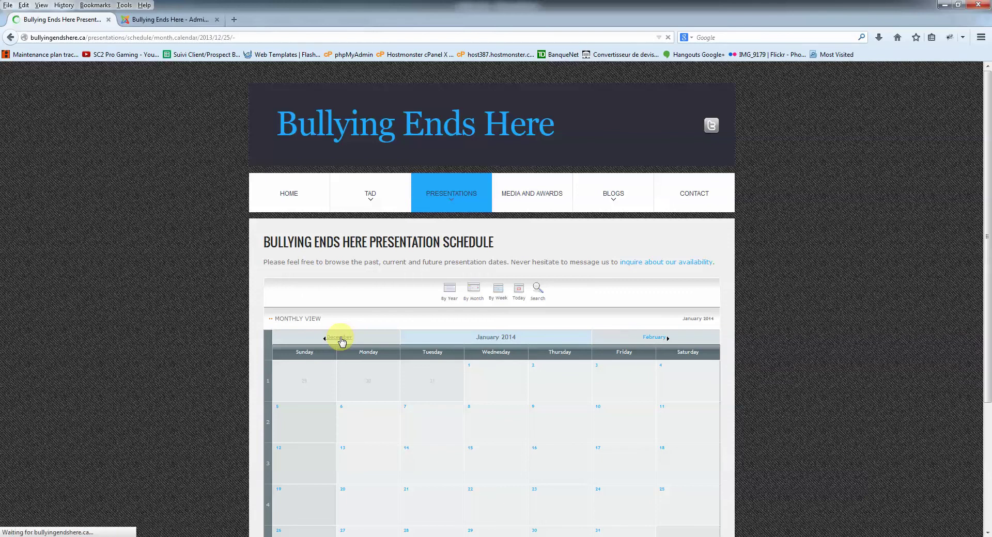
{"action": "left_click", "coordinate": [341, 340]}
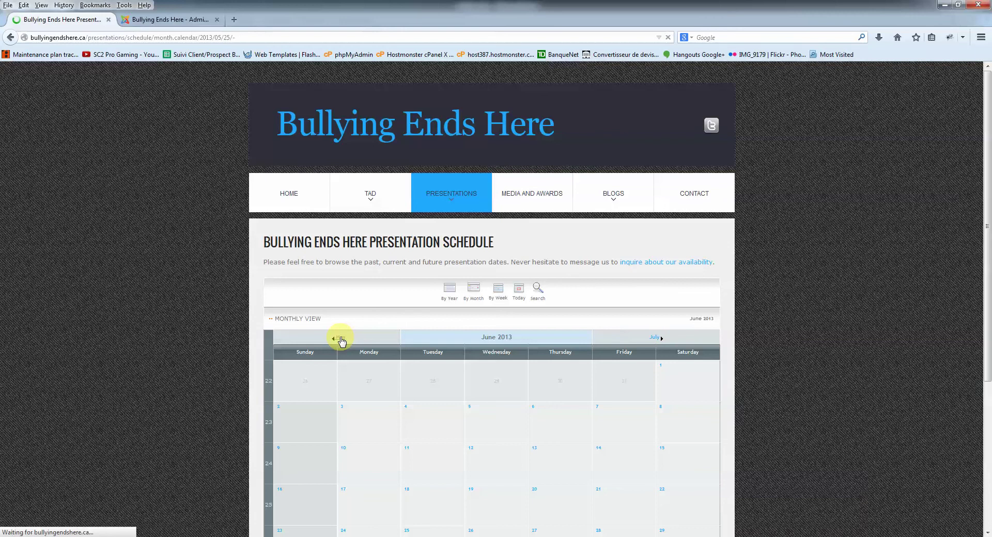
{"action": "left_click", "coordinate": [339, 339]}
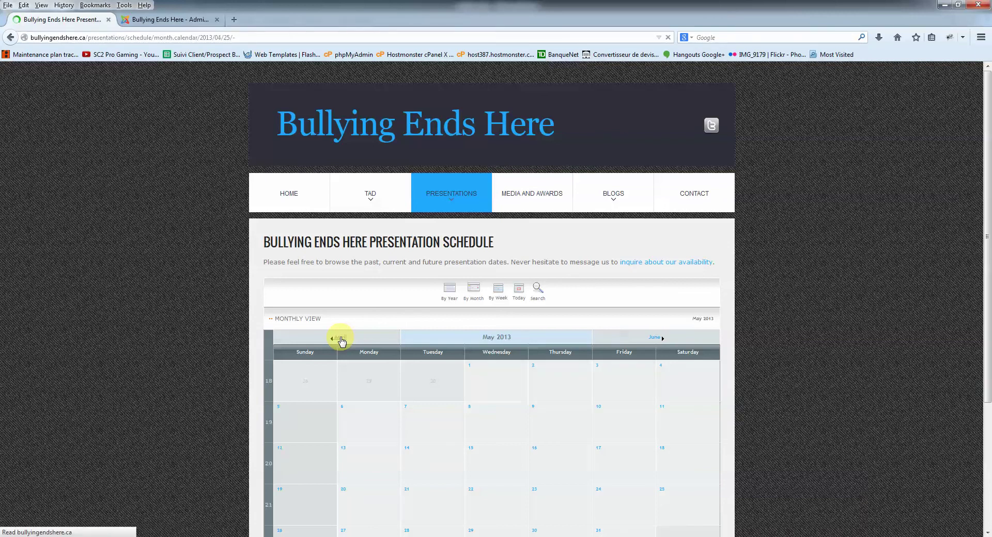
{"action": "left_click", "coordinate": [341, 339]}
{"action": "left_click", "coordinate": [340, 339]}
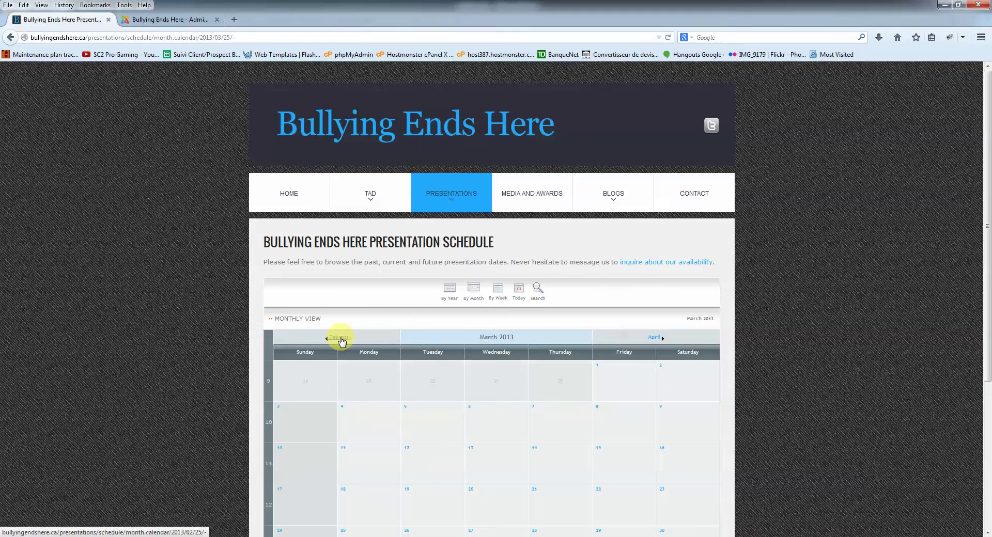
{"action": "left_click", "coordinate": [341, 339]}
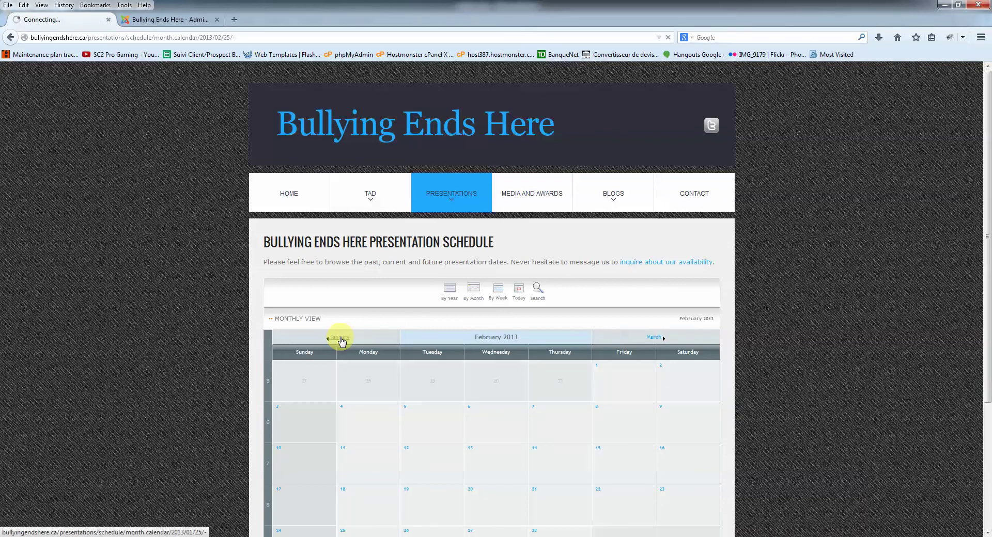
{"action": "left_click", "coordinate": [340, 338]}
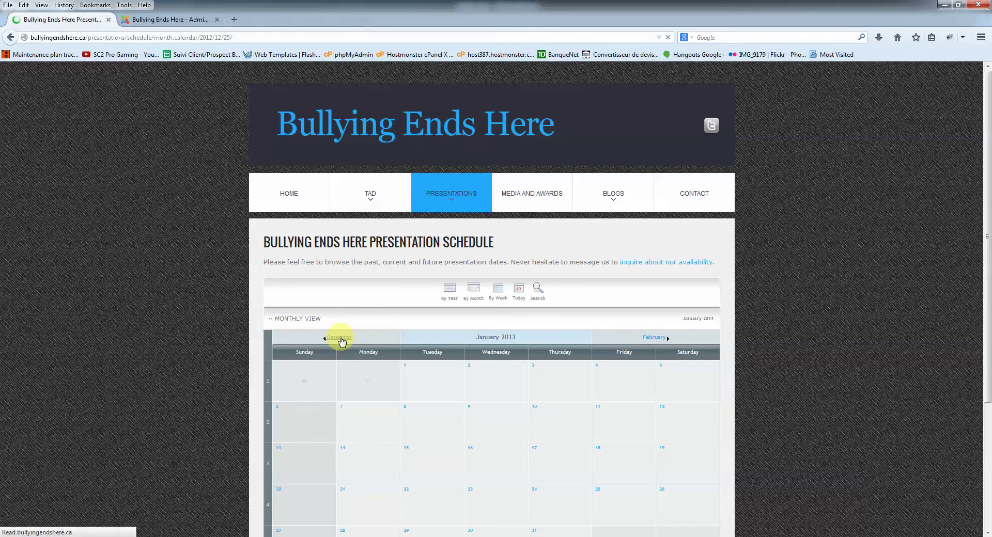
{"action": "scroll", "coordinate": [783, 390], "scroll_direction": "down", "scroll_amount": 1}
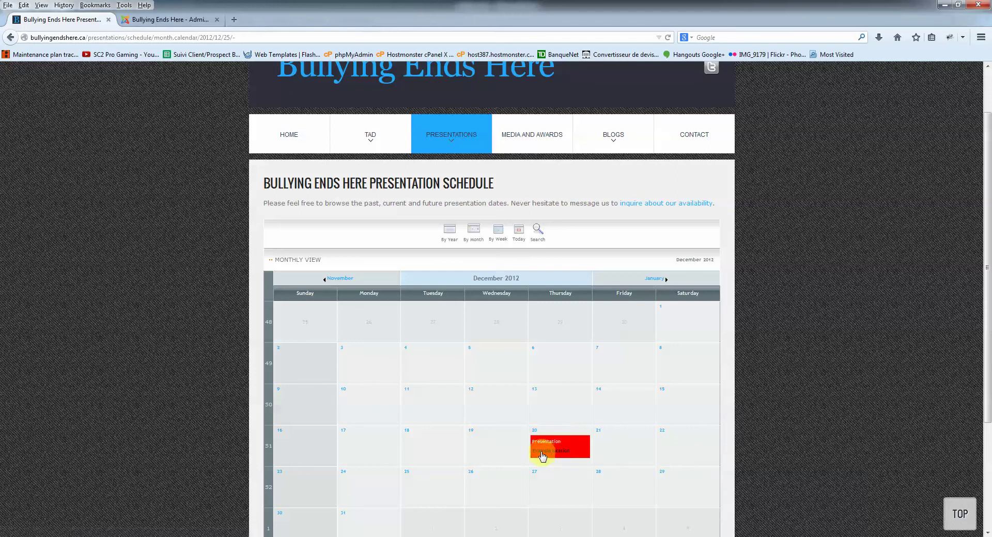
- Scroll down to the December 2012 calendar legend, then return to the administrator's Manage Events list
{"action": "scroll", "coordinate": [603, 428], "scroll_direction": "down", "scroll_amount": 2}
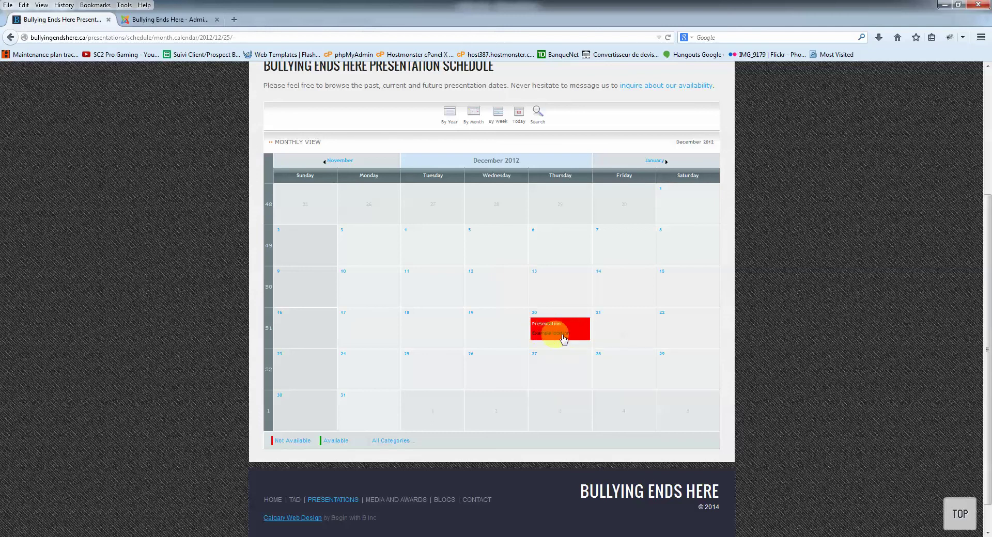
{"action": "left_click", "coordinate": [162, 17]}
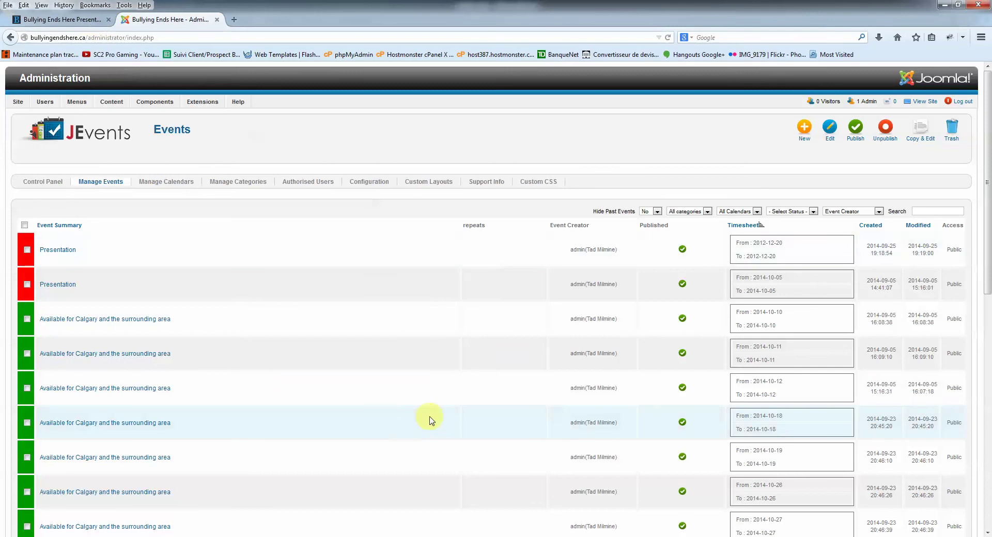
- Scan the Manage Events list and open page 2, down to the 2014-12-20 Calgary availability event
{"action": "scroll", "coordinate": [466, 412], "scroll_direction": "down", "scroll_amount": 1}
{"action": "scroll", "coordinate": [466, 412], "scroll_direction": "down", "scroll_amount": 3}
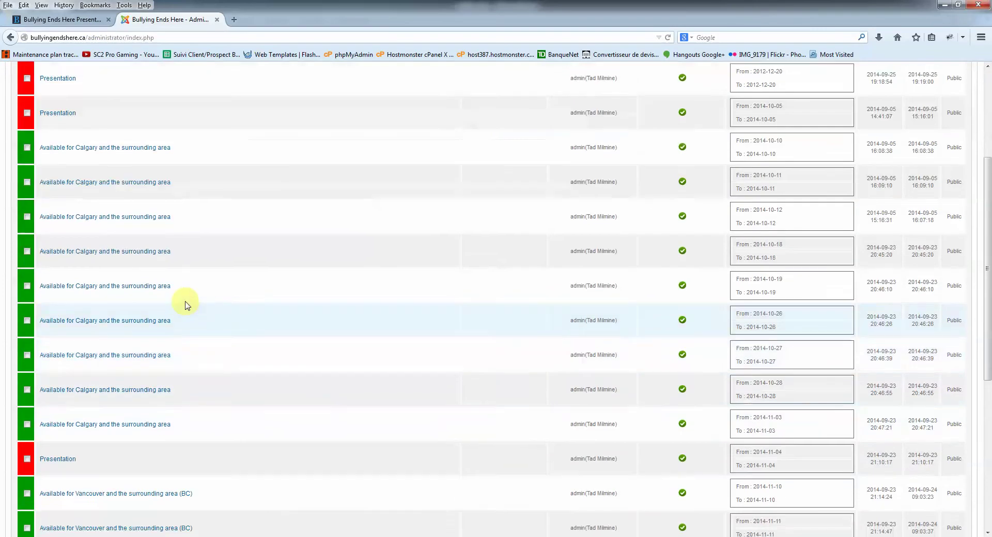
{"action": "scroll", "coordinate": [186, 301], "scroll_direction": "up", "scroll_amount": 4}
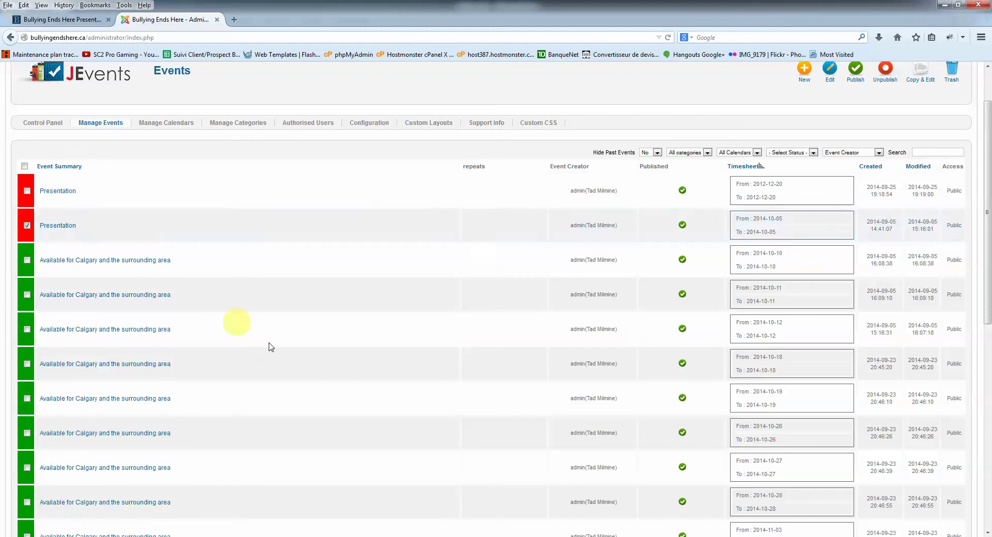
{"action": "scroll", "coordinate": [274, 344], "scroll_direction": "down", "scroll_amount": 5}
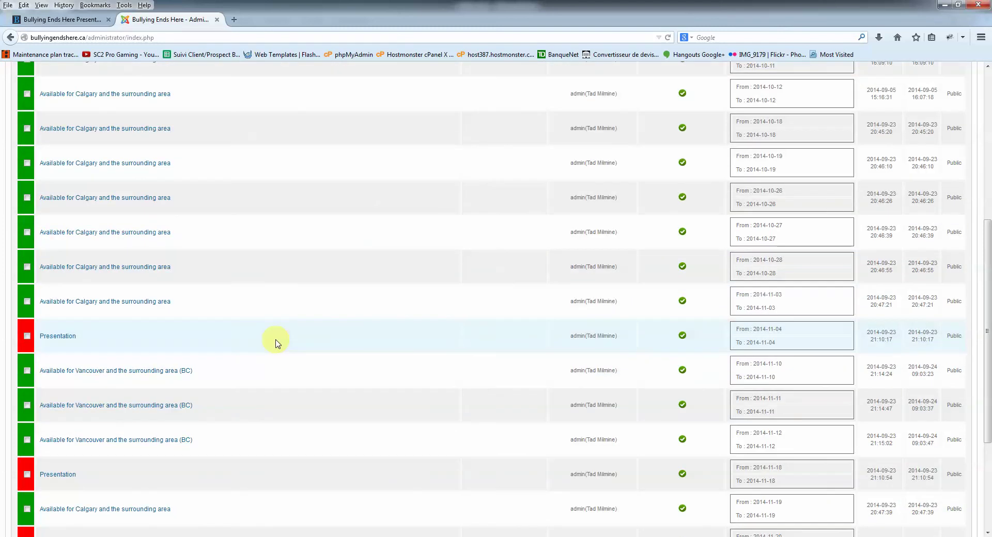
{"action": "scroll", "coordinate": [259, 343], "scroll_direction": "up", "scroll_amount": 3}
{"action": "scroll", "coordinate": [266, 172], "scroll_direction": "up", "scroll_amount": 3}
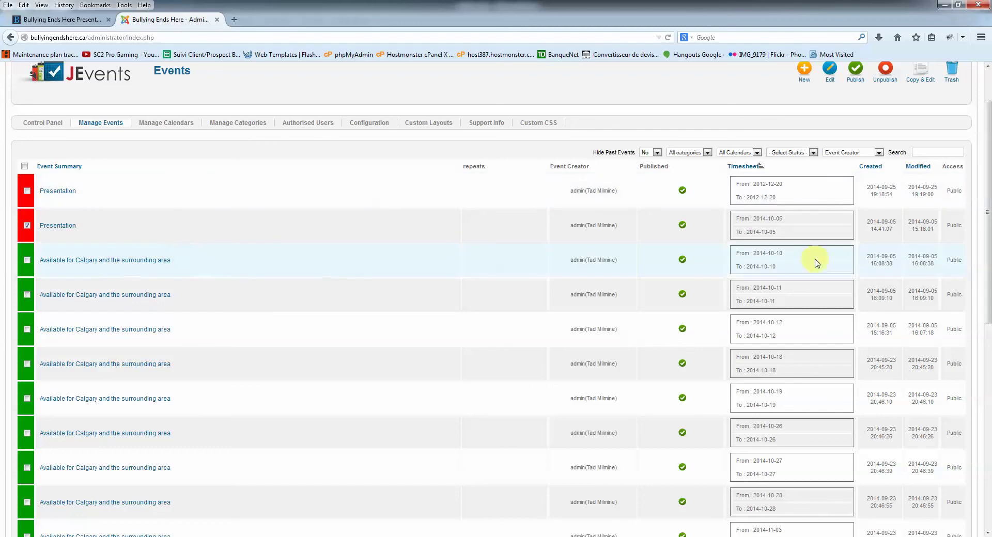
{"action": "scroll", "coordinate": [778, 256], "scroll_direction": "down", "scroll_amount": 9}
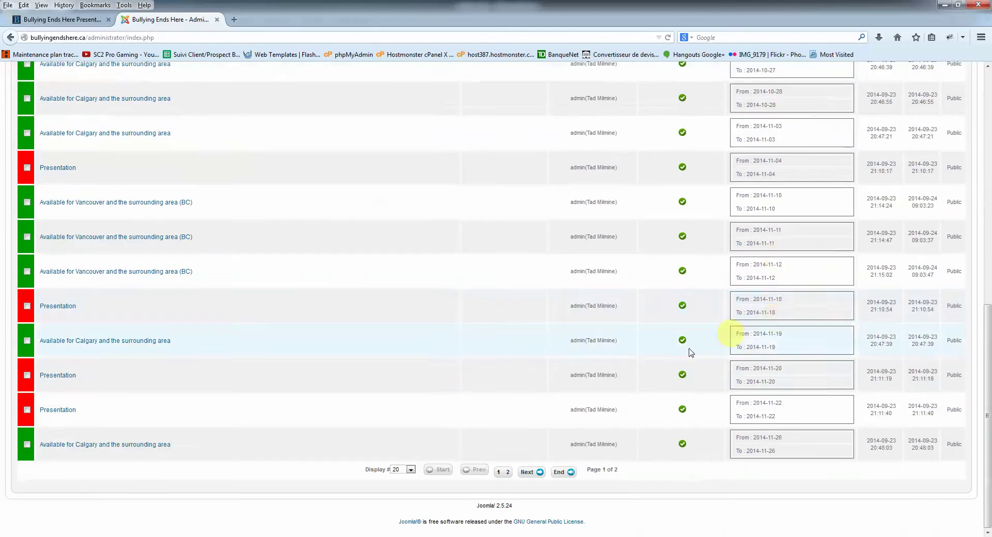
{"action": "left_click", "coordinate": [509, 474]}
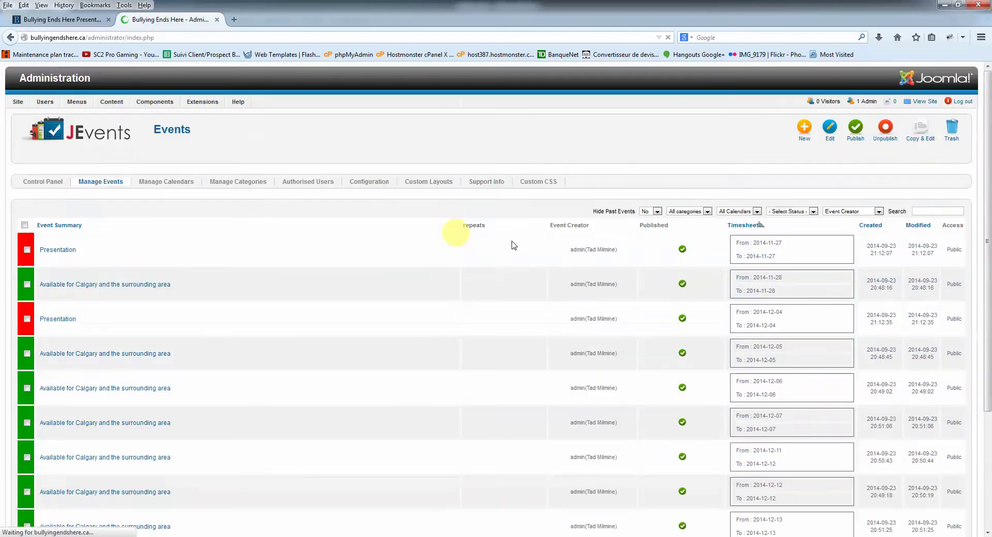
{"action": "scroll", "coordinate": [800, 280], "scroll_direction": "down", "scroll_amount": 2}
{"action": "scroll", "coordinate": [801, 280], "scroll_direction": "down", "scroll_amount": 2}
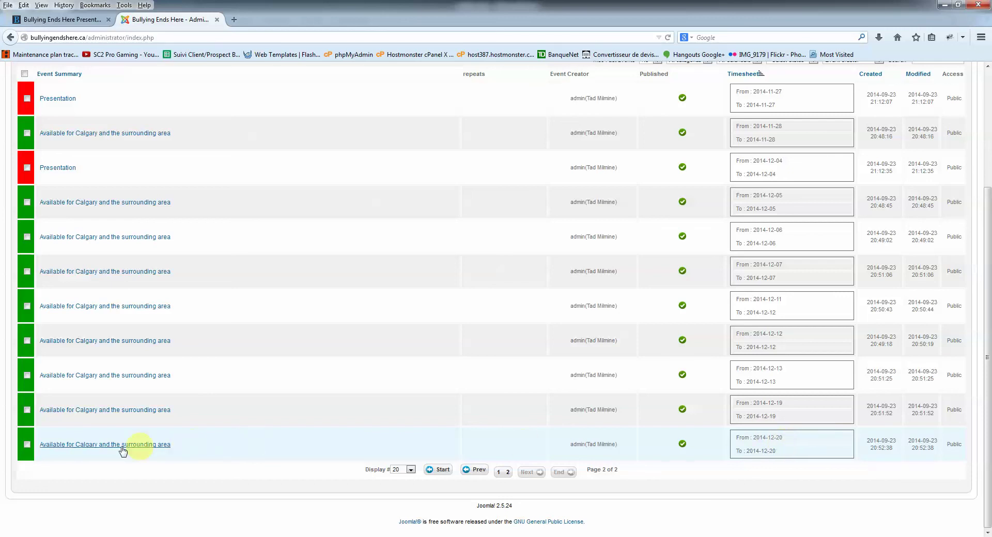
- Duplicate the 2014-12-20 Calgary availability event with Copy & Edit
{"action": "left_click", "coordinate": [27, 444]}
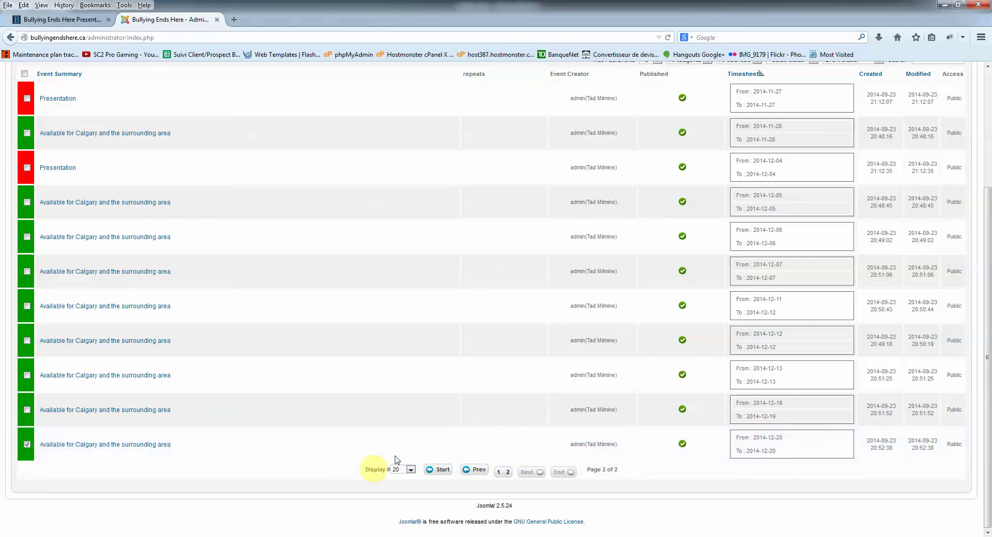
{"action": "scroll", "coordinate": [410, 418], "scroll_direction": "up", "scroll_amount": 3}
{"action": "left_click", "coordinate": [937, 131]}
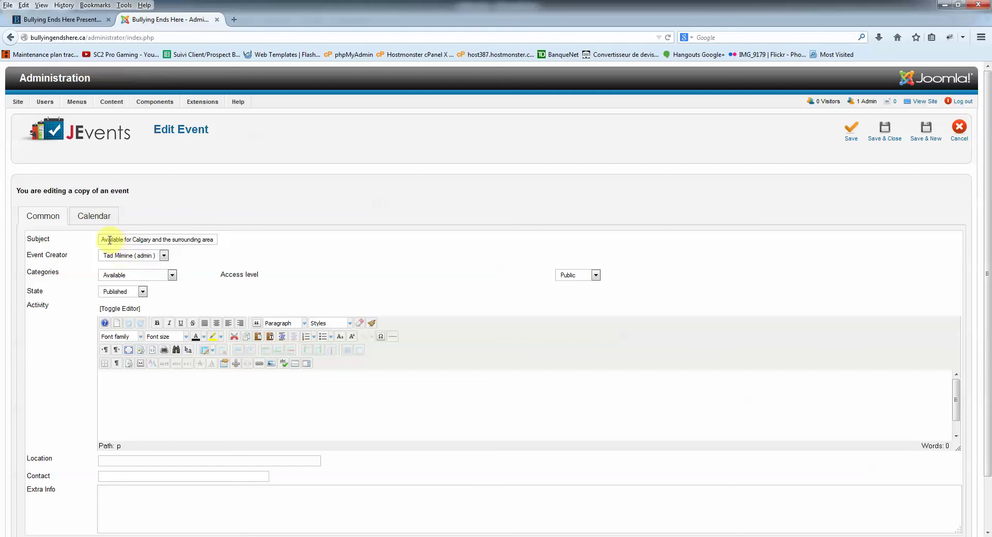
{"action": "left_click_drag", "start_coordinate": [102, 239], "coordinate": [230, 243]}
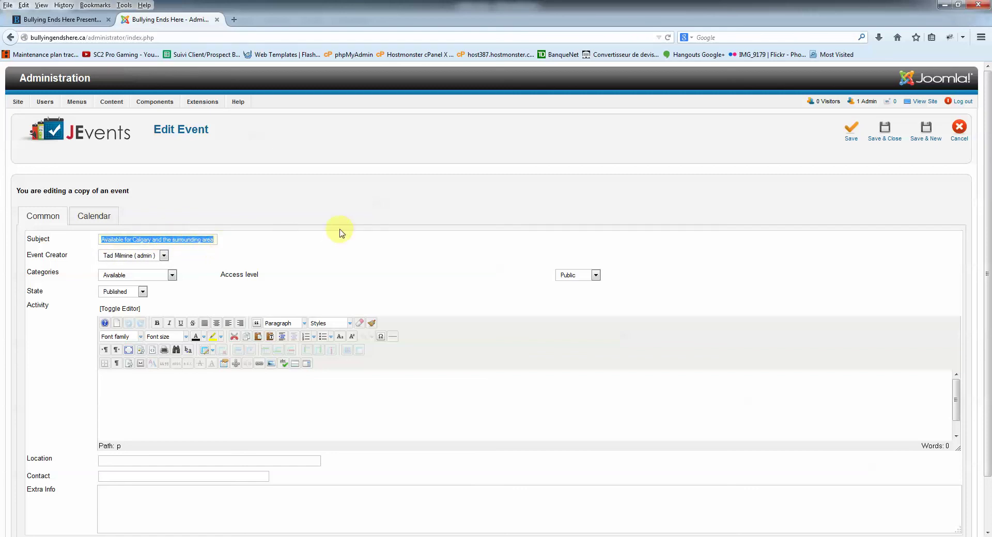
{"action": "left_click", "coordinate": [355, 236]}
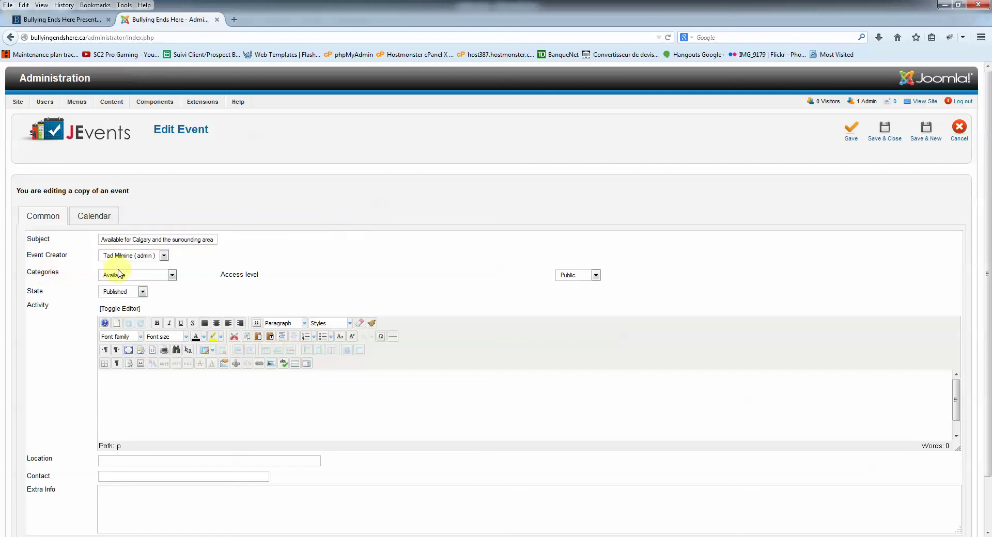
- Set the copy's start date to 15 January 2015 and save it
{"action": "left_click", "coordinate": [94, 216]}
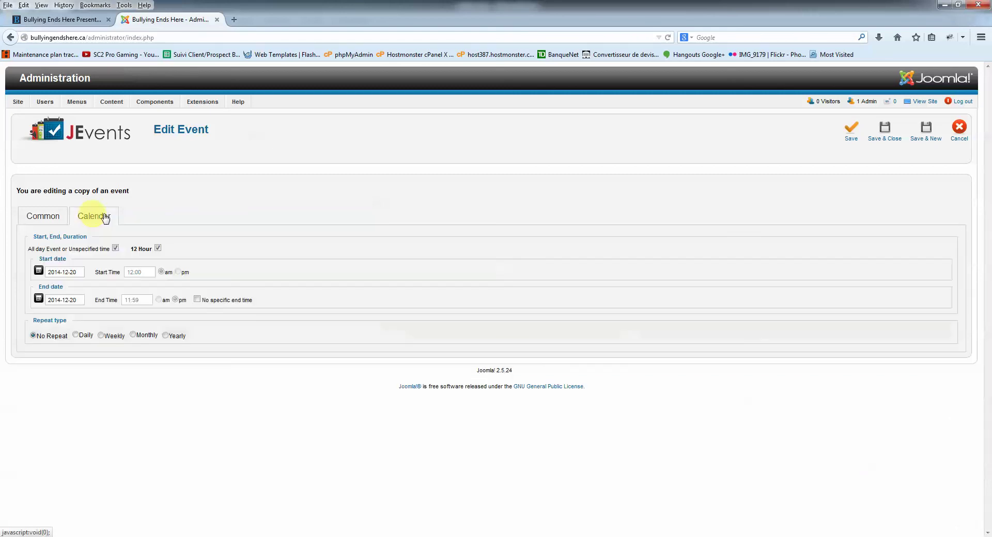
{"action": "left_click", "coordinate": [75, 272]}
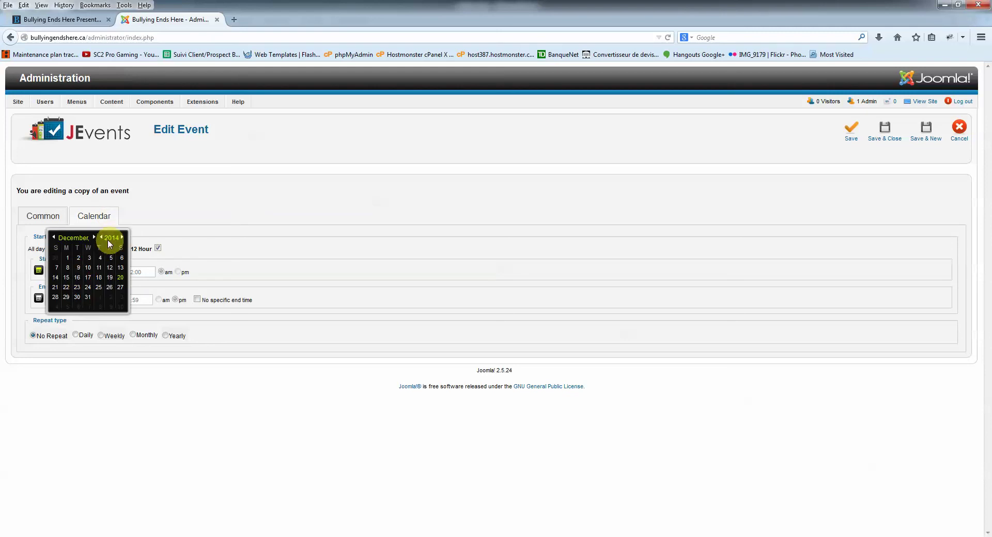
{"action": "left_click", "coordinate": [97, 238]}
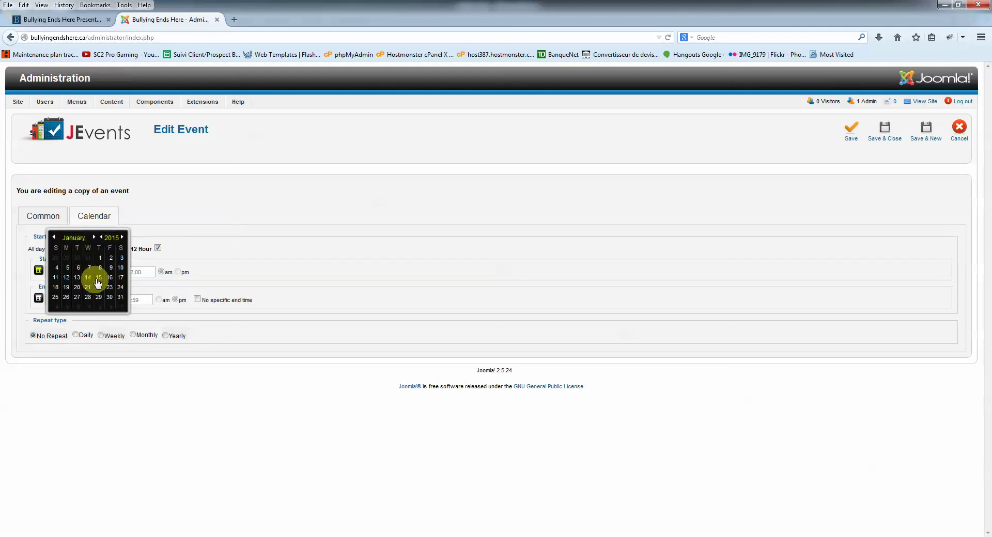
{"action": "left_click", "coordinate": [98, 279]}
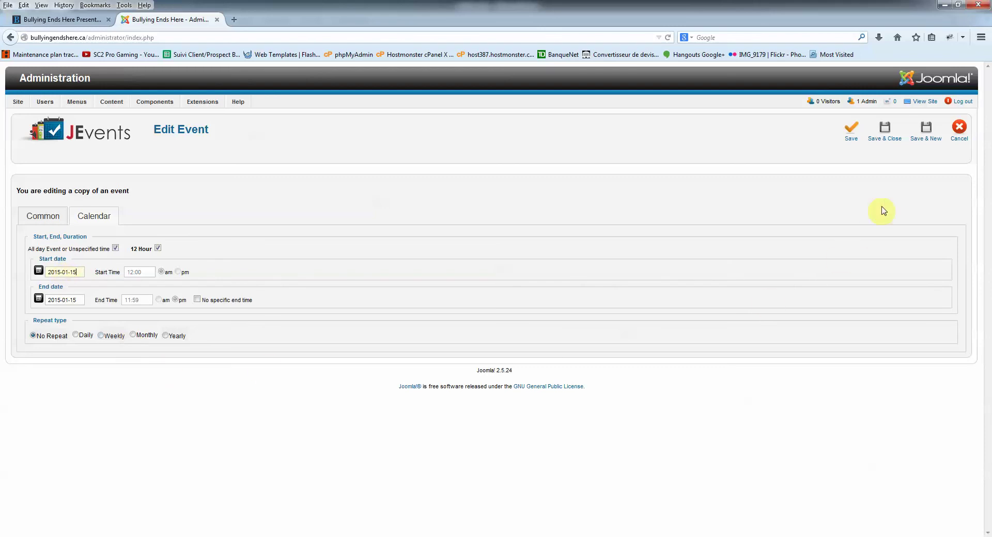
{"action": "left_click", "coordinate": [850, 135]}
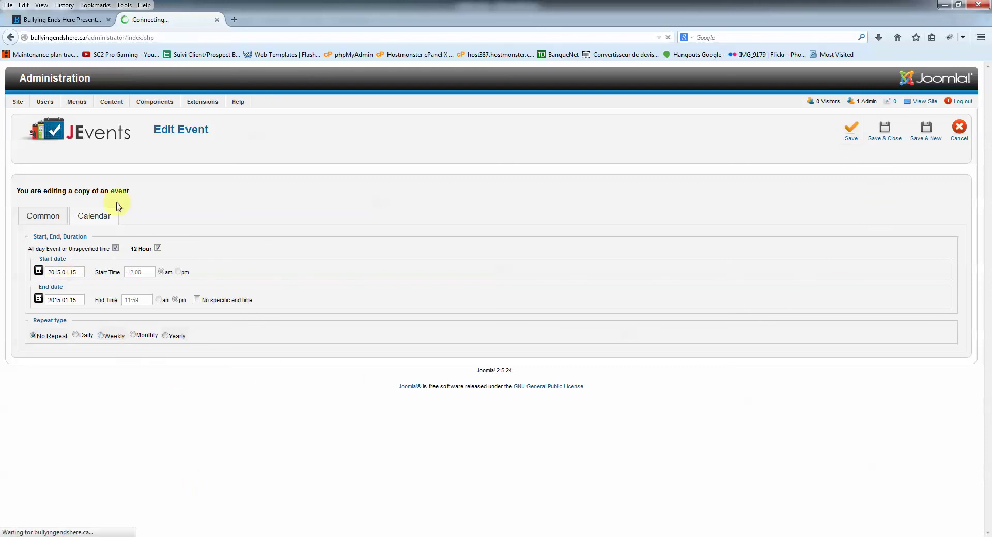
- Open the Presentations schedule on the public site, showing September 2014
{"action": "left_click", "coordinate": [63, 21]}
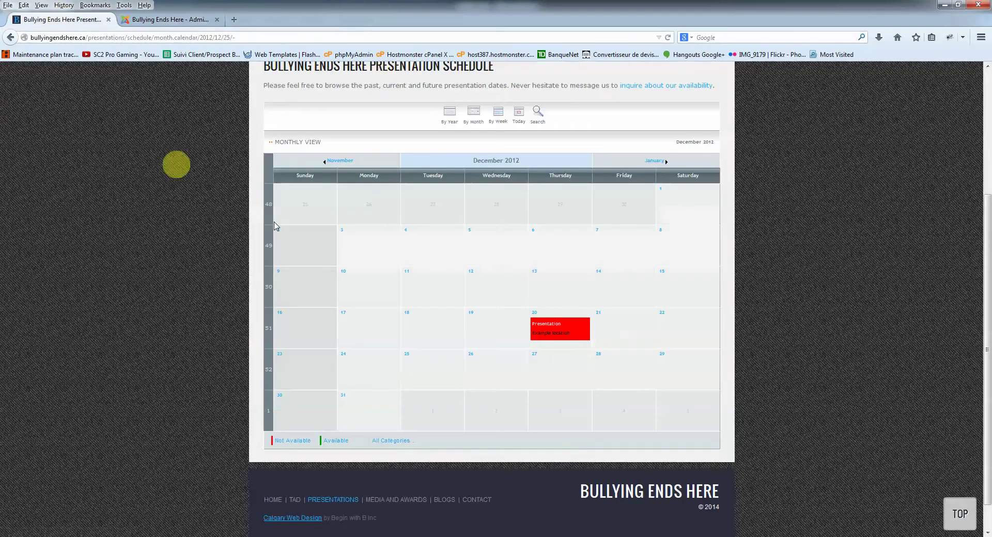
{"action": "scroll", "coordinate": [560, 310], "scroll_direction": "up", "scroll_amount": 3}
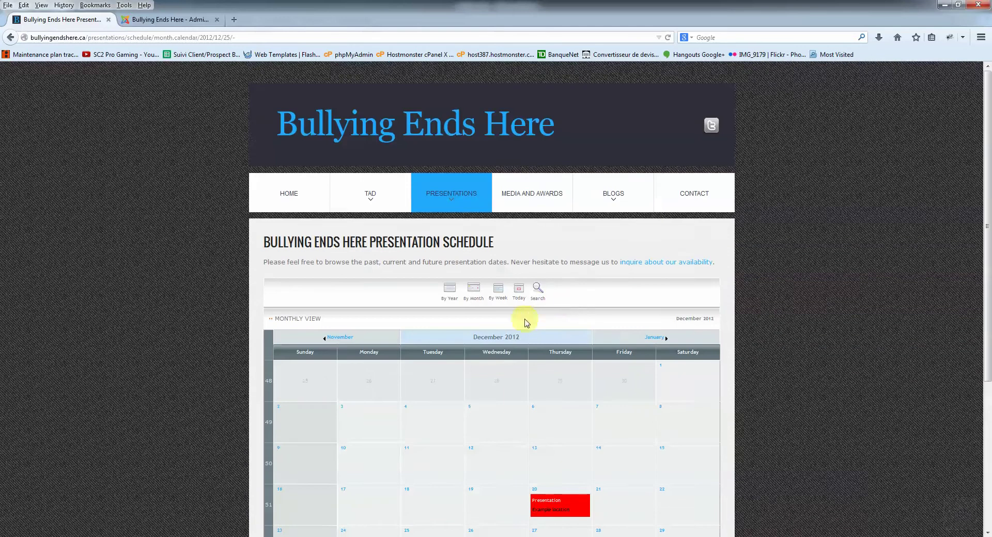
{"action": "mouse_move", "coordinate": [447, 184]}
{"action": "left_click", "coordinate": [452, 288]}
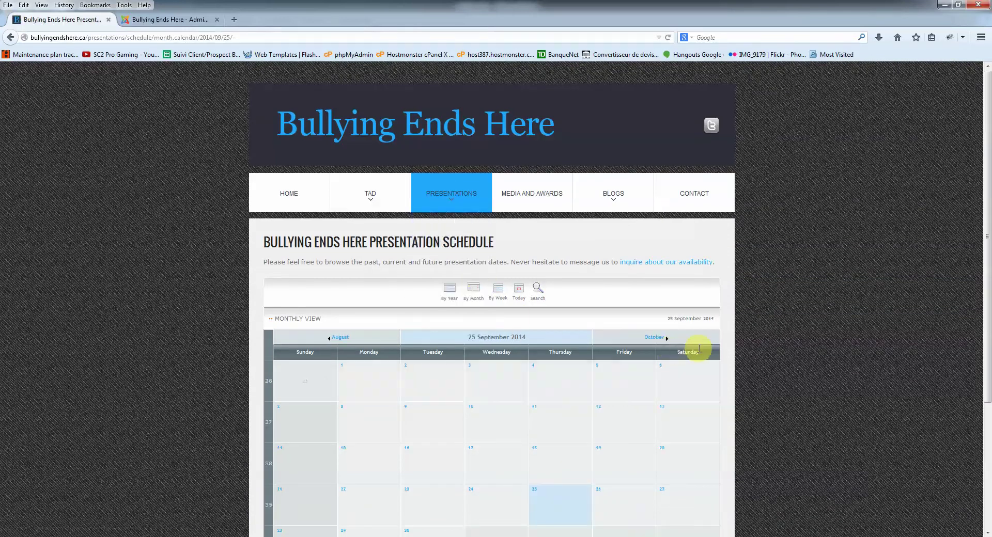
{"action": "scroll", "coordinate": [681, 290], "scroll_direction": "down", "scroll_amount": 3}
- Advance the calendar through October, November and December 2014 to January 2015
{"action": "left_click", "coordinate": [661, 169]}
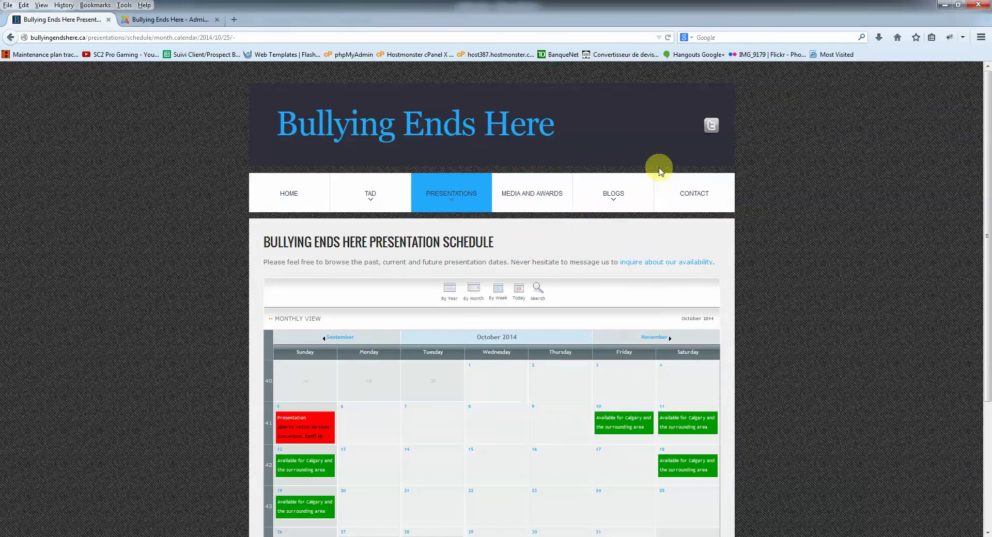
{"action": "left_click", "coordinate": [653, 339]}
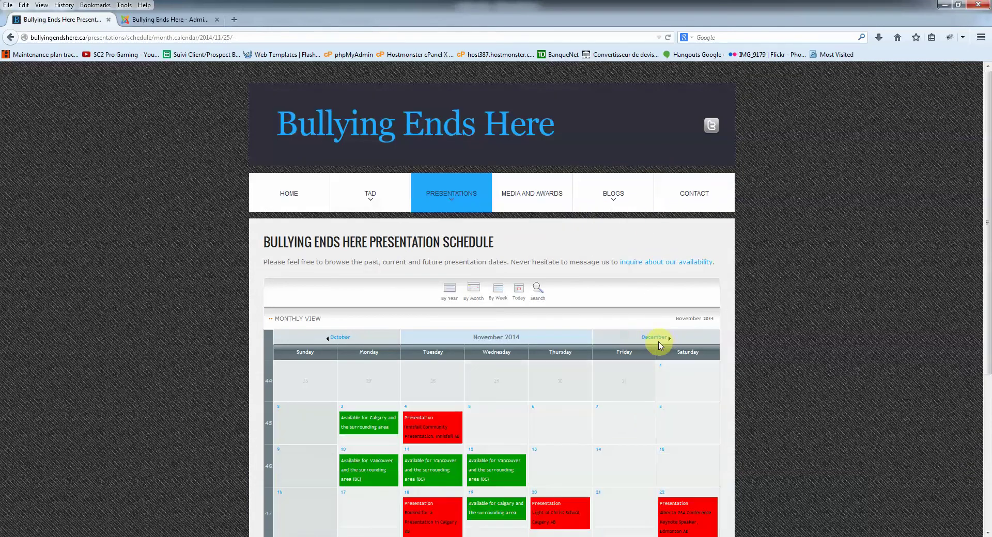
{"action": "left_click", "coordinate": [654, 339]}
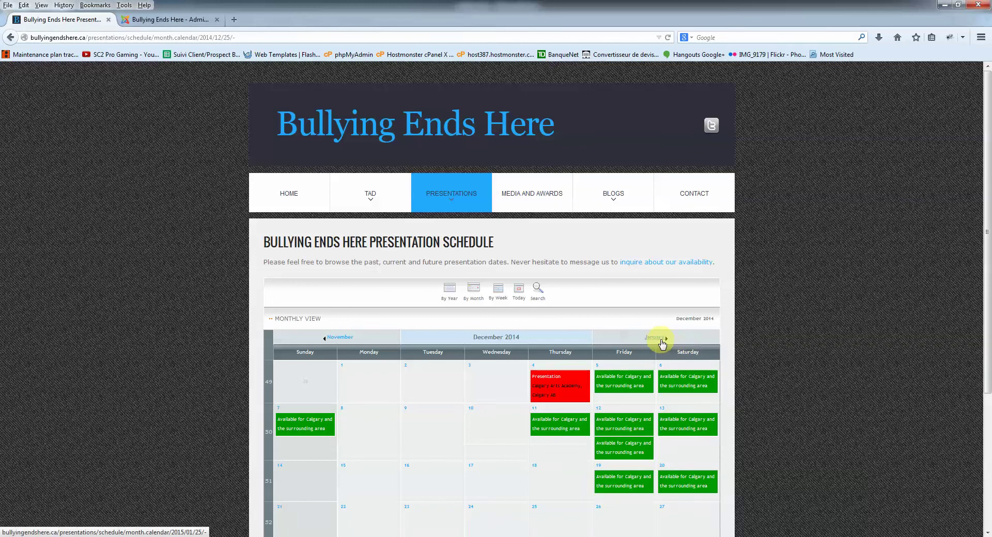
{"action": "left_click", "coordinate": [656, 338]}
{"action": "scroll", "coordinate": [826, 365], "scroll_direction": "down", "scroll_amount": 3}
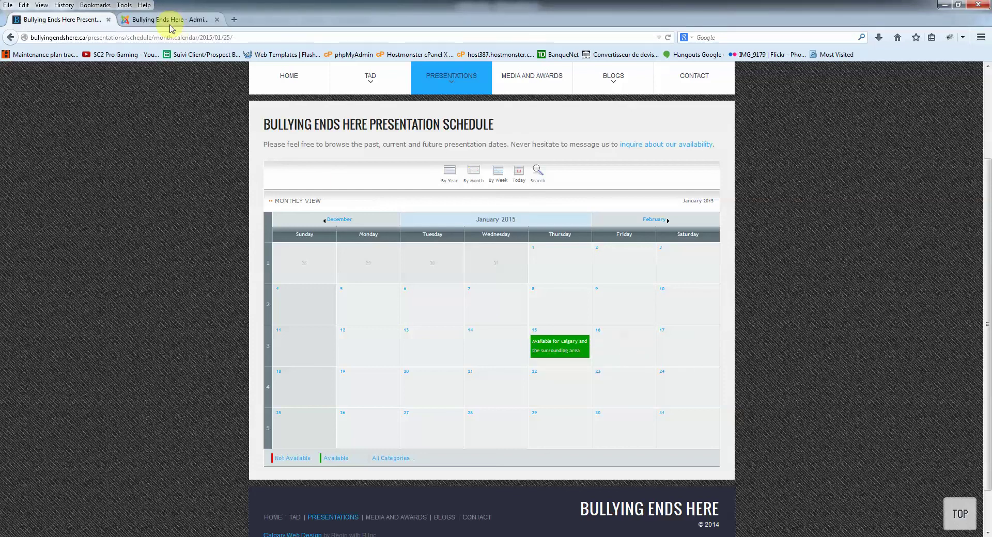
- Cancel the copied availability event's Edit Event screen to return to the events list
{"action": "left_click", "coordinate": [174, 20]}
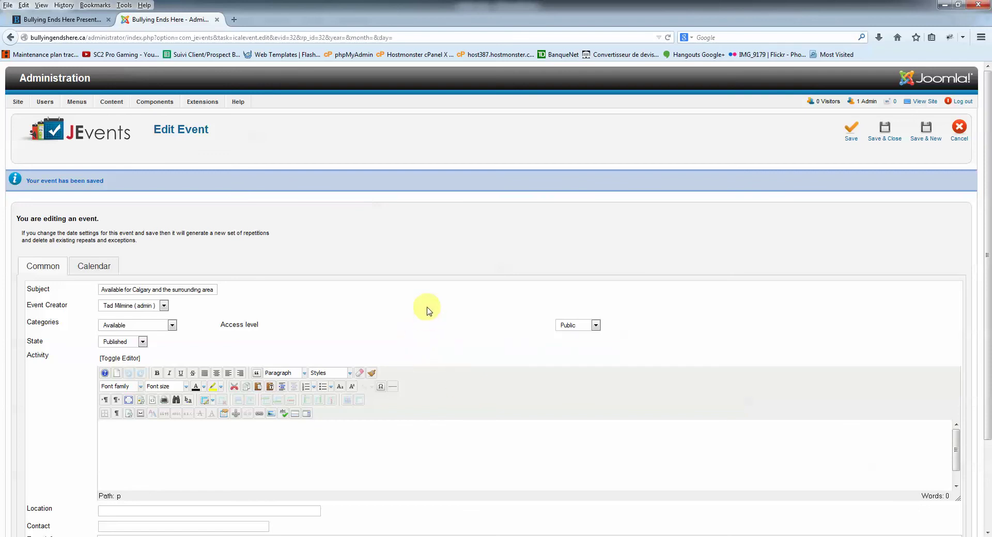
{"action": "left_click", "coordinate": [45, 21]}
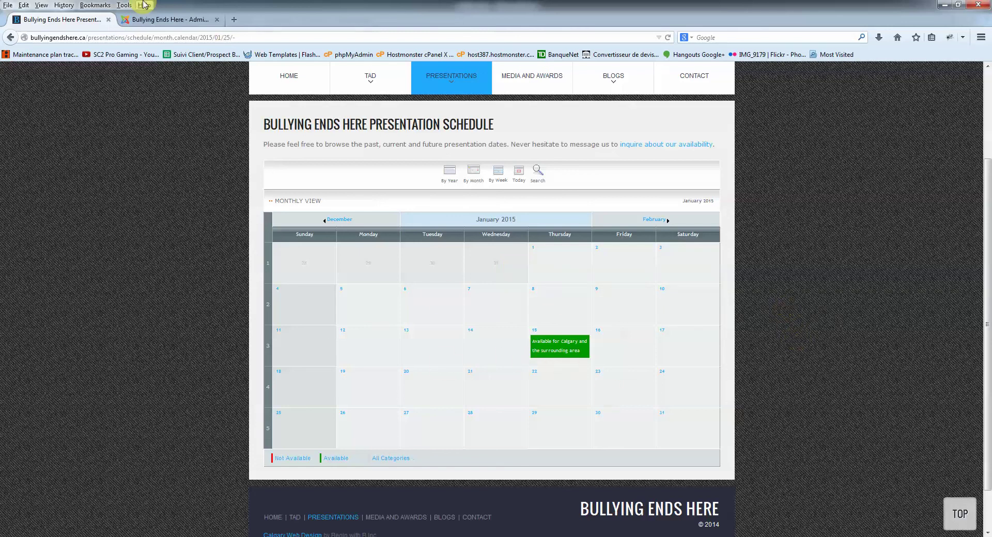
{"action": "left_click", "coordinate": [148, 19]}
{"action": "left_click", "coordinate": [958, 130]}
- Trash the copied 2015-01-15 Calgary availability event
{"action": "scroll", "coordinate": [427, 293], "scroll_direction": "down", "scroll_amount": 5}
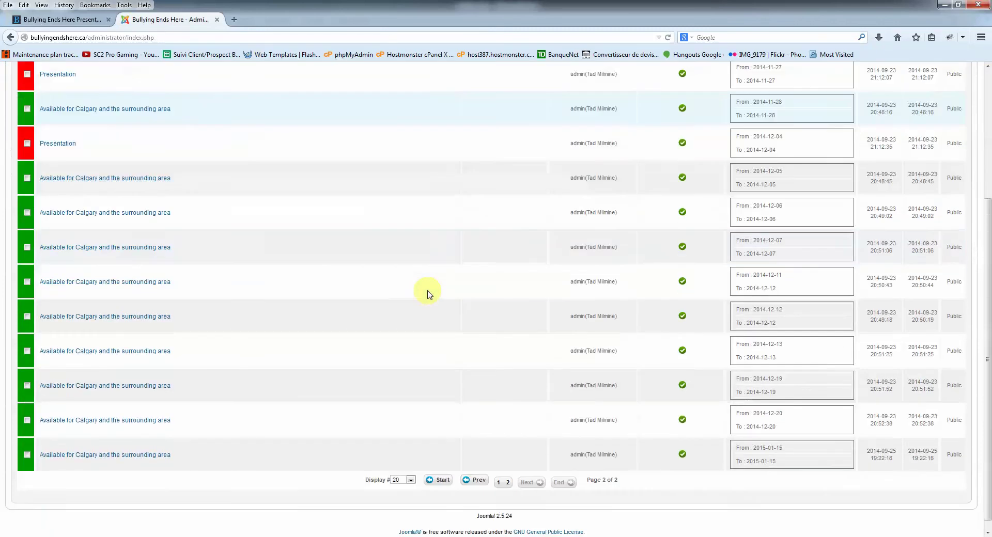
{"action": "scroll", "coordinate": [425, 292], "scroll_direction": "up", "scroll_amount": 4}
{"action": "scroll", "coordinate": [423, 291], "scroll_direction": "down", "scroll_amount": 5}
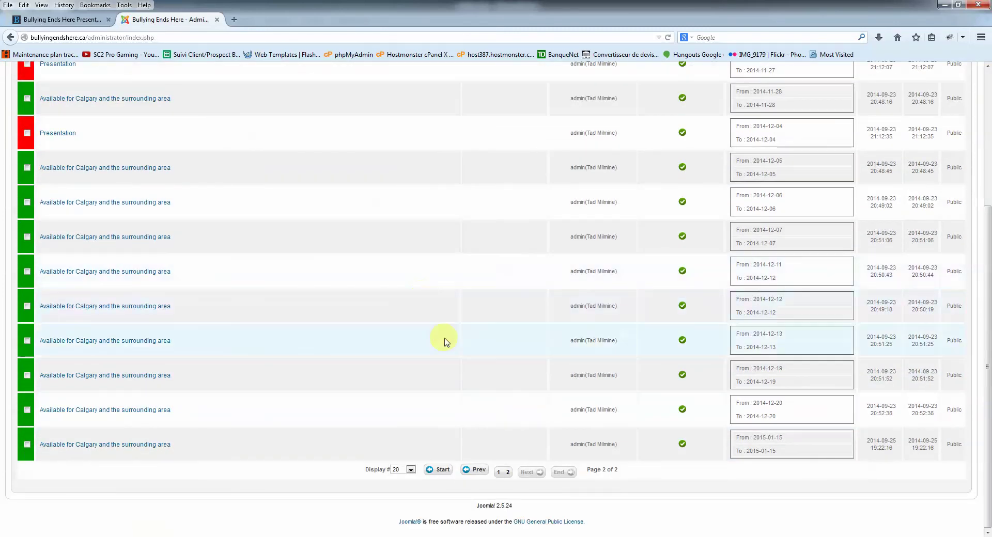
{"action": "left_click", "coordinate": [27, 444]}
{"action": "scroll", "coordinate": [837, 389], "scroll_direction": "up", "scroll_amount": 4}
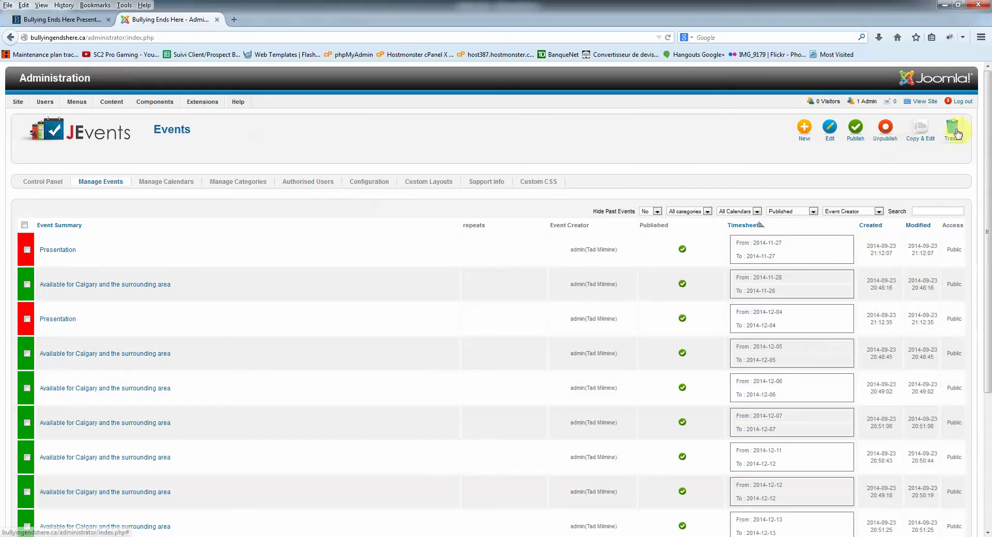
{"action": "left_click", "coordinate": [889, 132]}
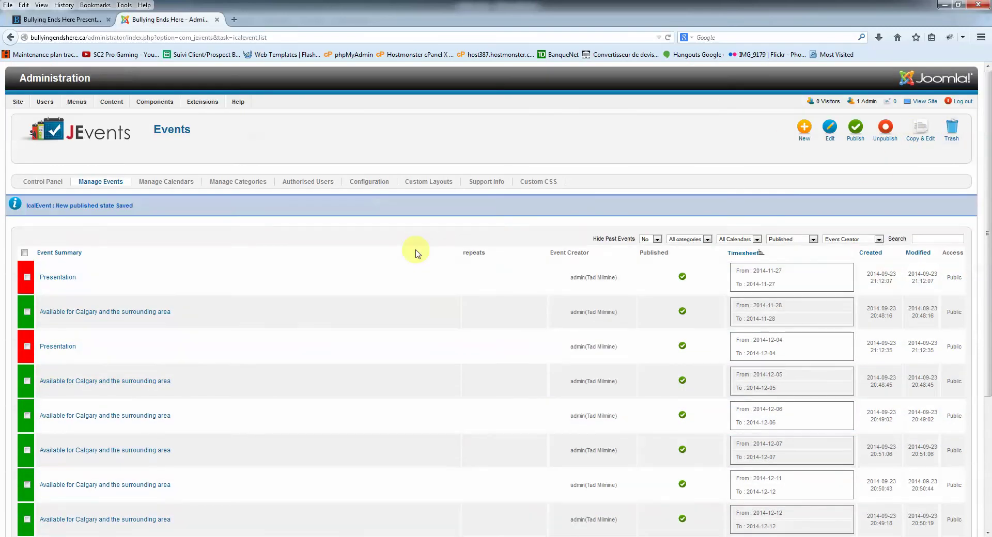
- On page 1, trash the copied 2012-12-20 Presentation event
{"action": "scroll", "coordinate": [418, 253], "scroll_direction": "down", "scroll_amount": 4}
{"action": "left_click", "coordinate": [499, 472]}
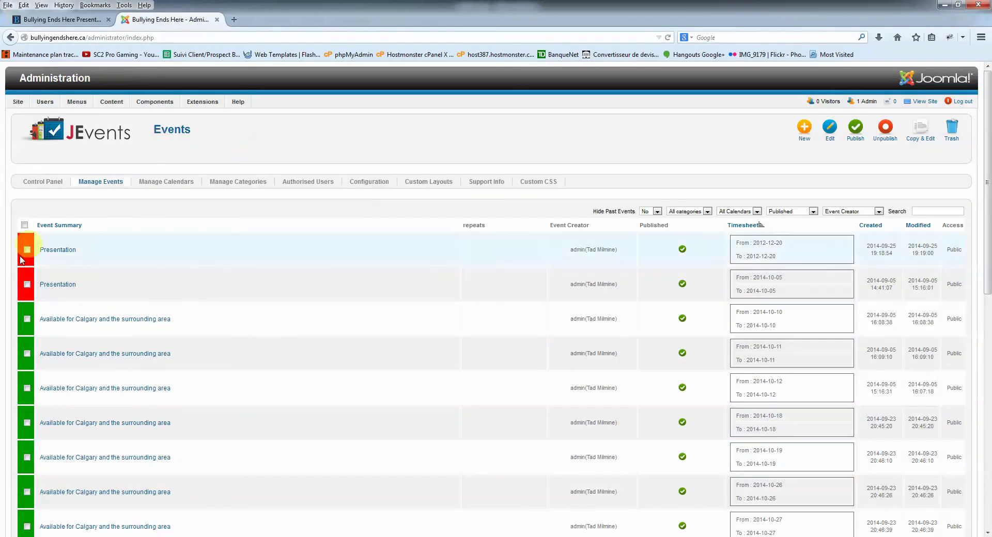
{"action": "left_click", "coordinate": [28, 251]}
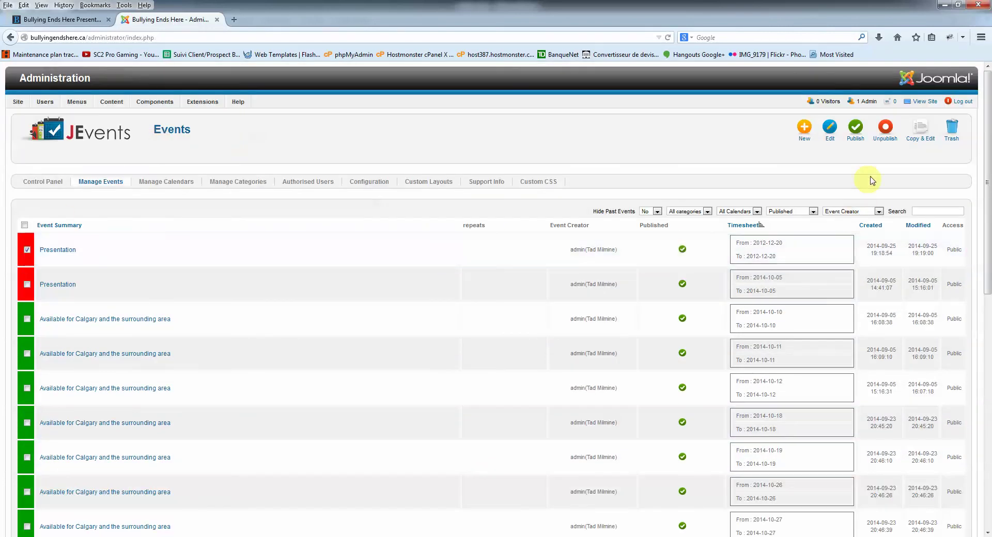
{"action": "left_click", "coordinate": [957, 131]}
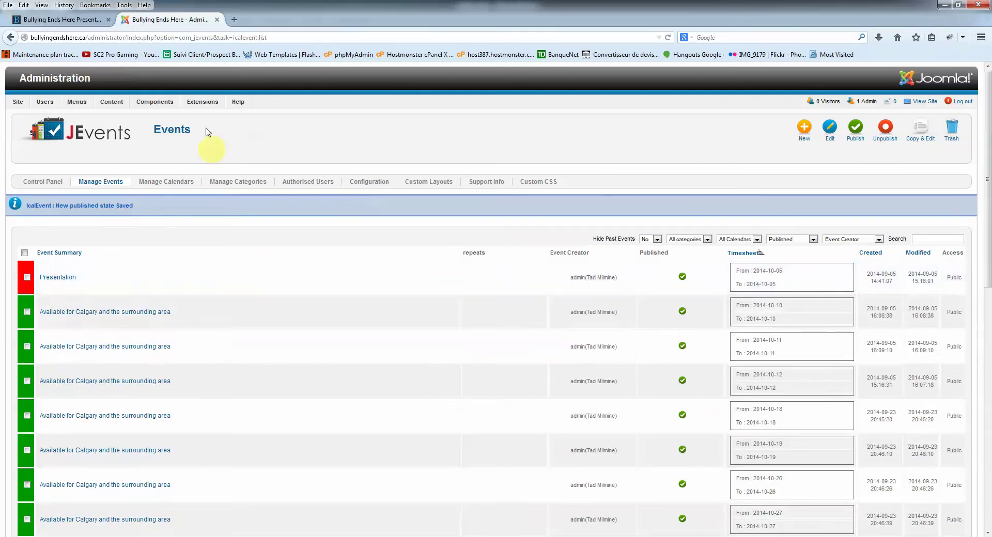
- Try loading old.bullyingendshere.ca in a new Firefox tab
{"action": "left_click", "coordinate": [80, 19]}
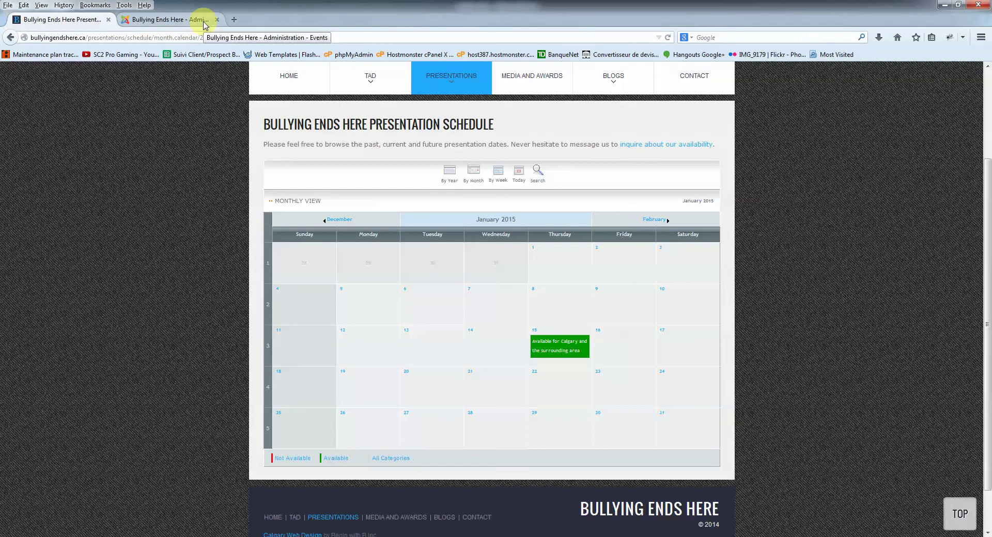
{"action": "left_click", "coordinate": [235, 20]}
{"action": "type", "text": "old.bul"}
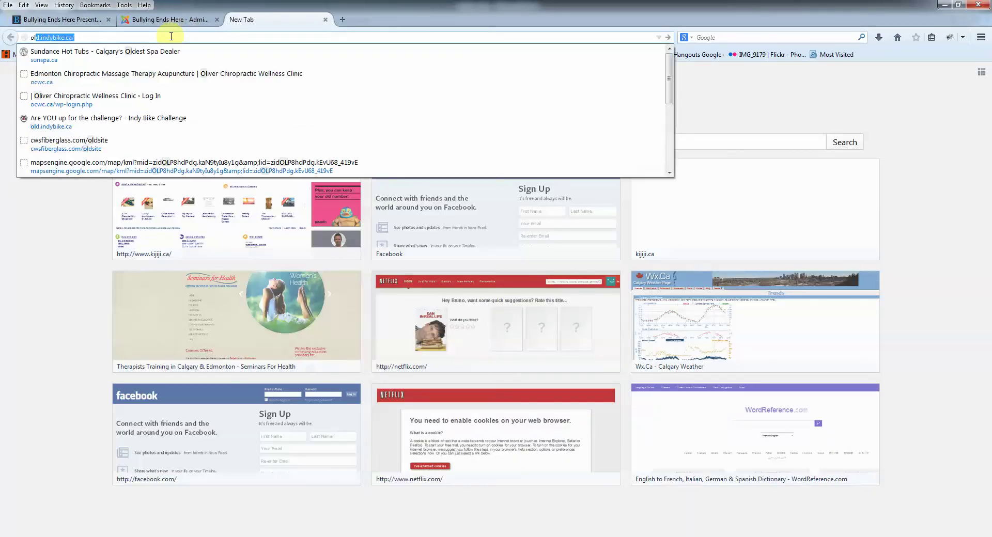
{"action": "key", "text": "Escape"}
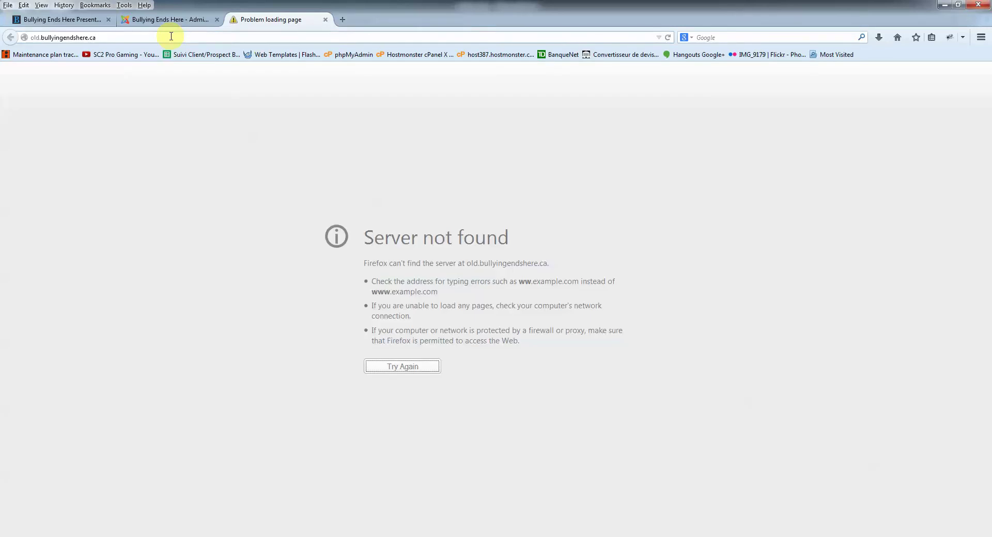
- Review the January 2015 presentation calendar, with the Calgary availability entry on the 15th
{"action": "left_click", "coordinate": [92, 25]}
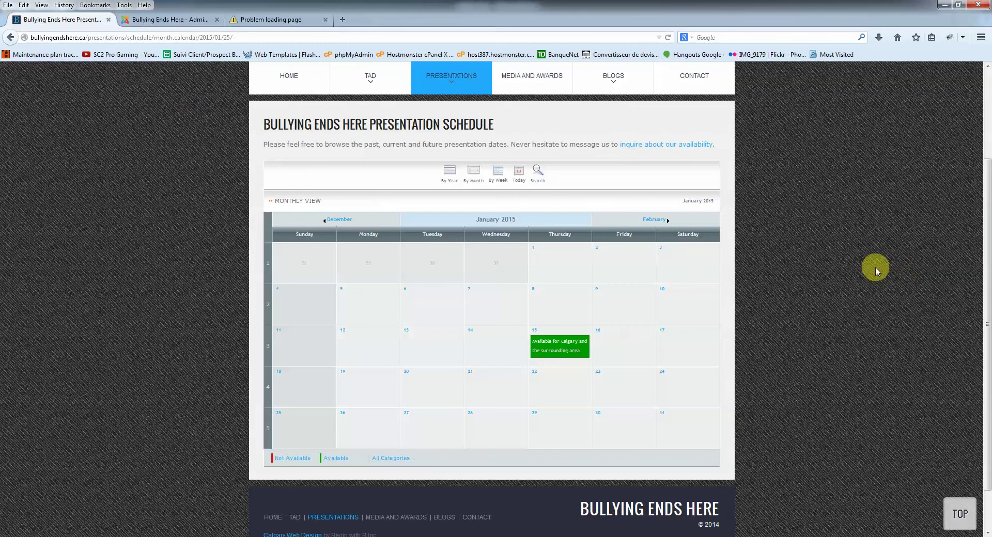
{"action": "scroll", "coordinate": [873, 272], "scroll_direction": "up", "scroll_amount": 2}
{"action": "scroll", "coordinate": [871, 278], "scroll_direction": "down", "scroll_amount": 2}
{"action": "scroll", "coordinate": [871, 278], "scroll_direction": "up", "scroll_amount": 3}
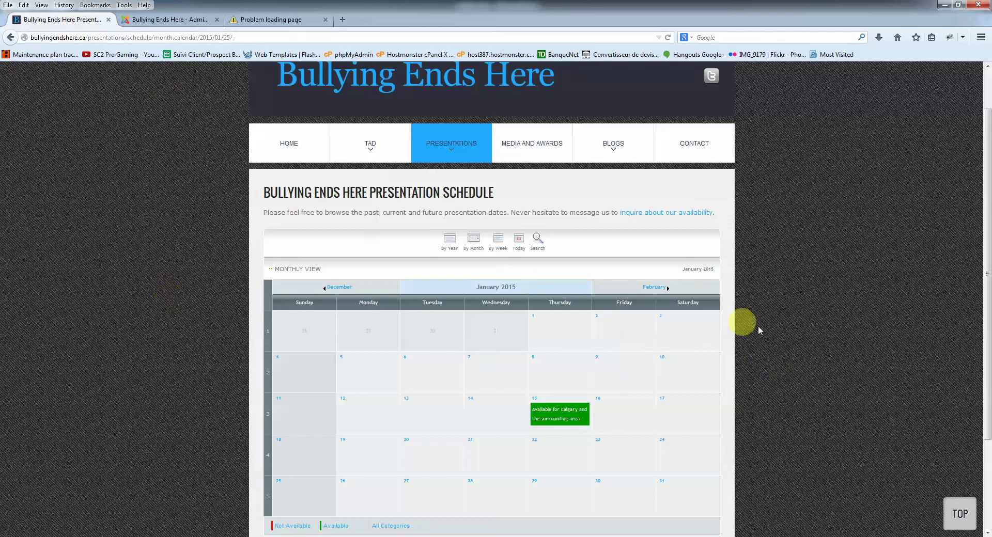
{"action": "scroll", "coordinate": [806, 319], "scroll_direction": "down", "scroll_amount": 3}
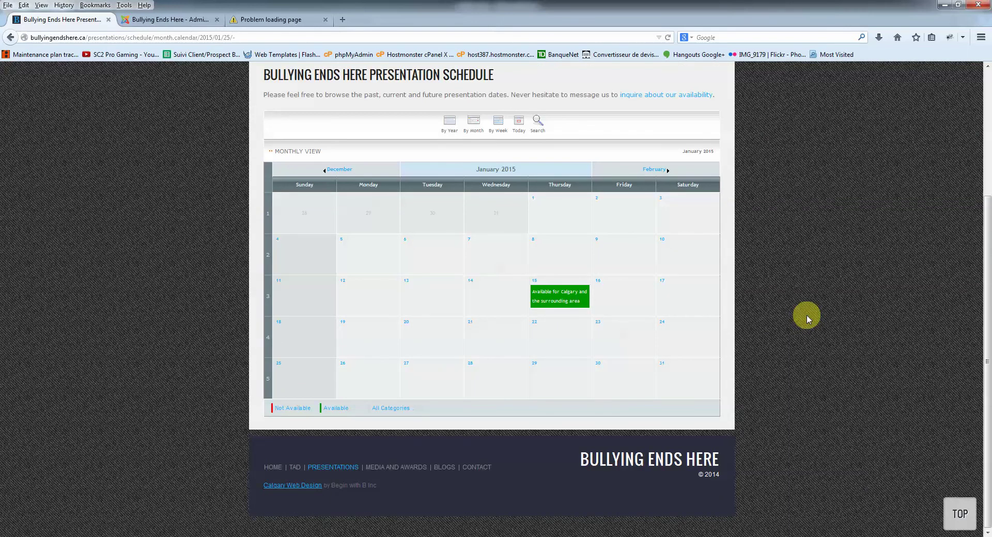
{"action": "scroll", "coordinate": [808, 319], "scroll_direction": "up", "scroll_amount": 3}
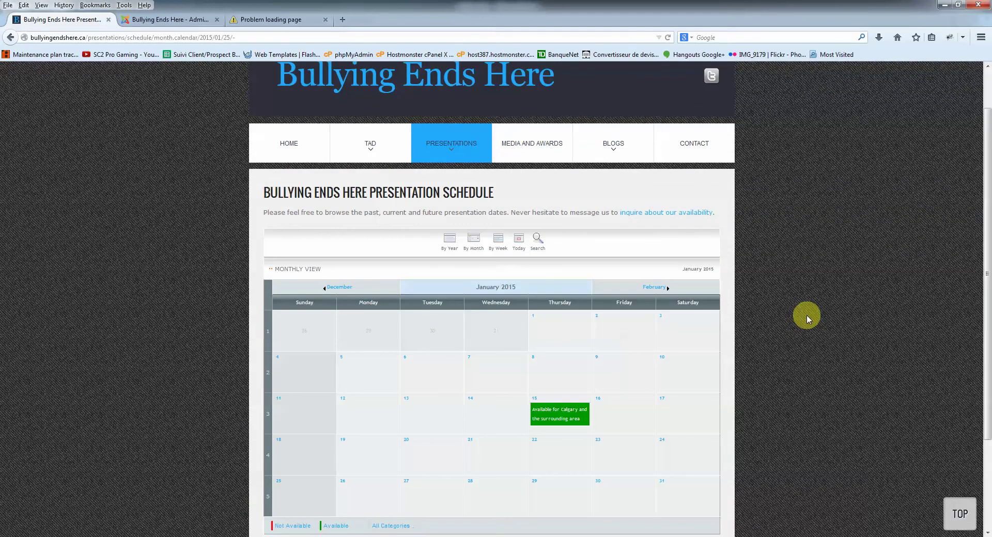
{"action": "scroll", "coordinate": [807, 316], "scroll_direction": "down", "scroll_amount": 3}
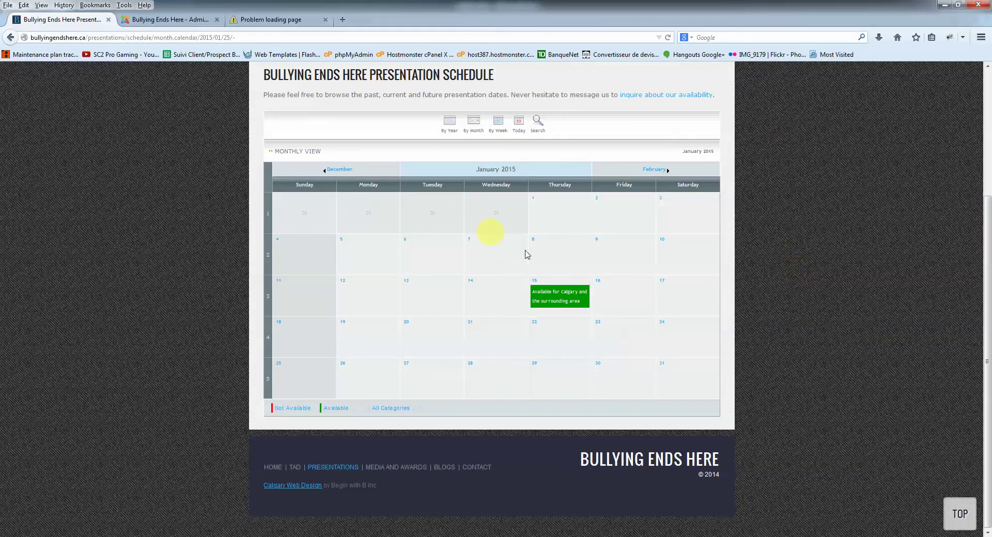
{"action": "scroll", "coordinate": [768, 227], "scroll_direction": "up", "scroll_amount": 2}
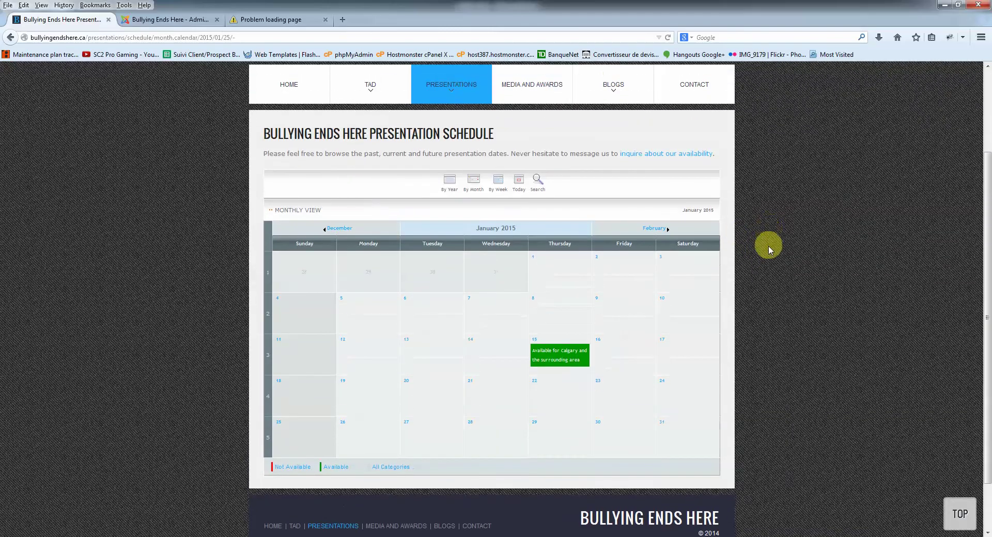